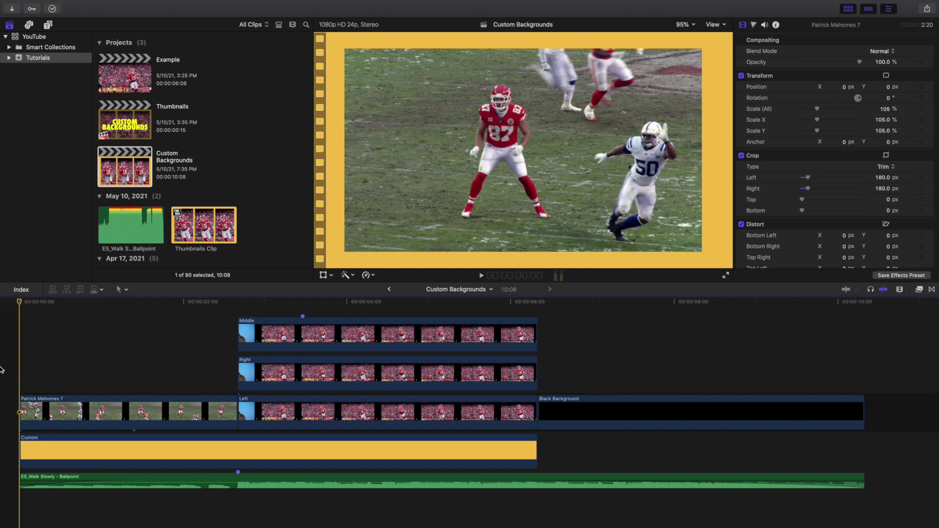
- Replay the three-panel Custom Backgrounds edit from the start, then open the Example project
key("space")
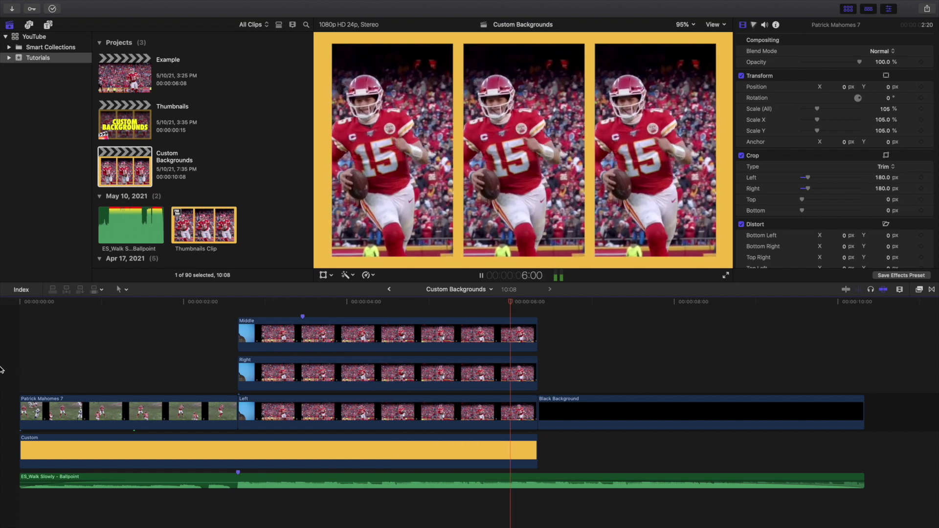
key("Home")
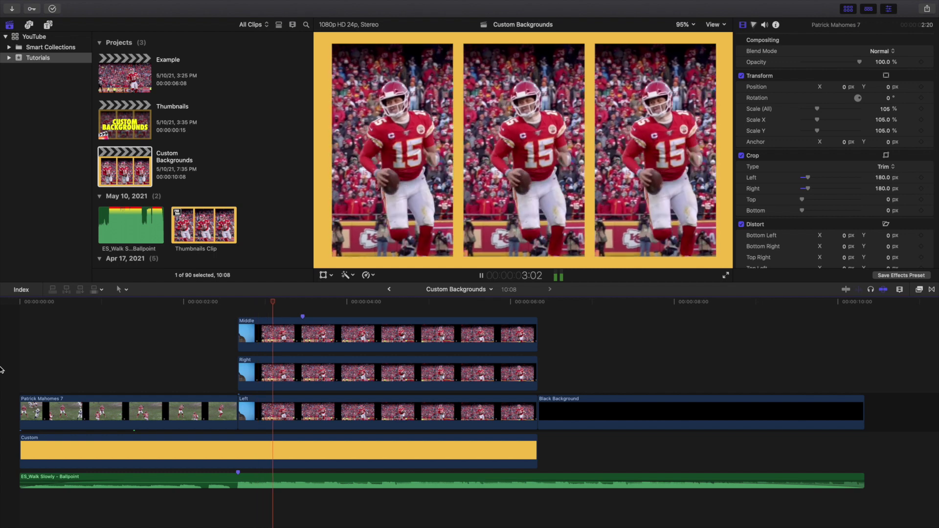
key("Home")
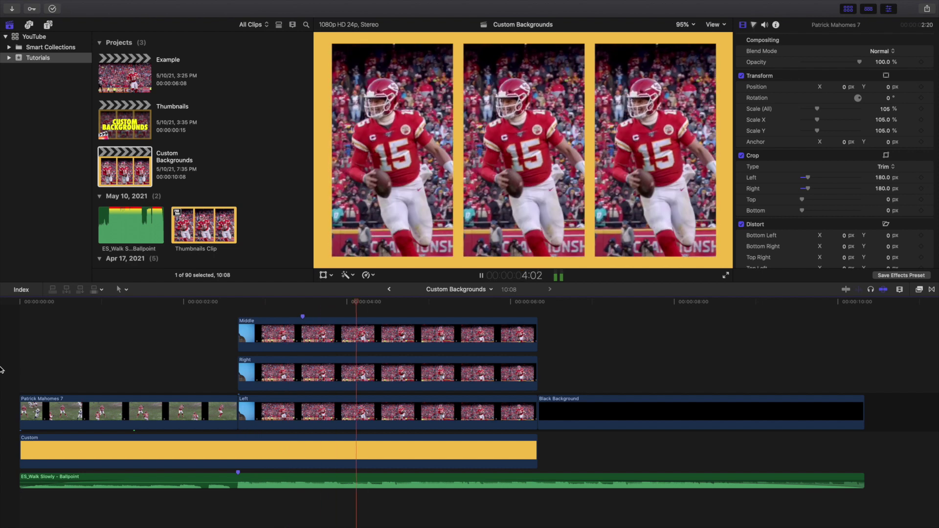
key("Home")
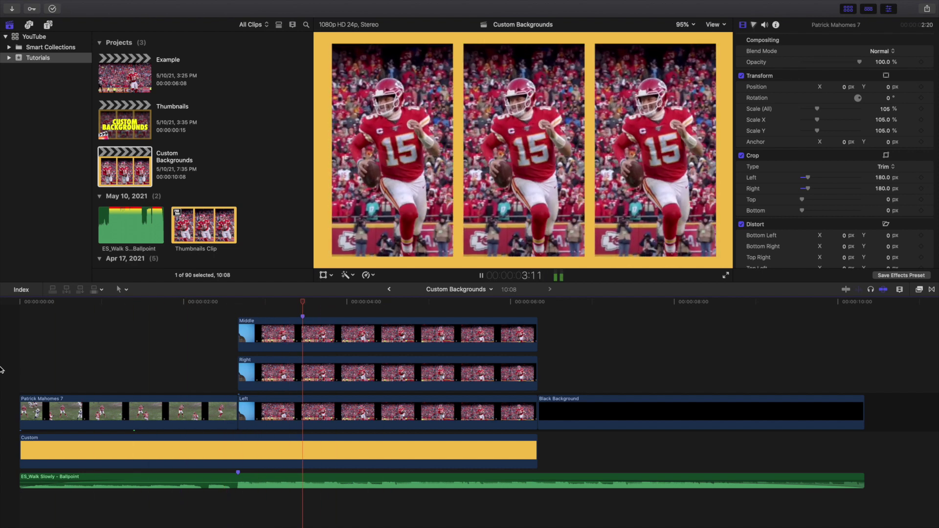
key("Home")
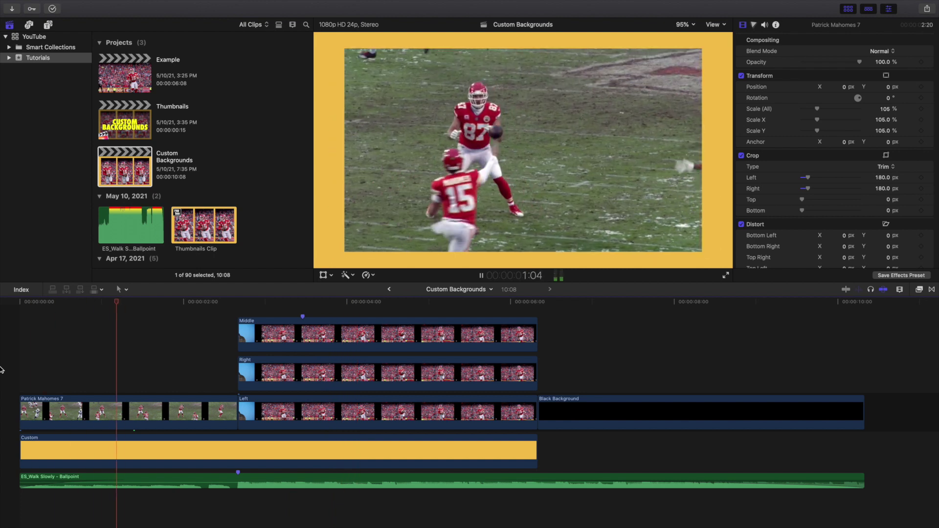
key("space")
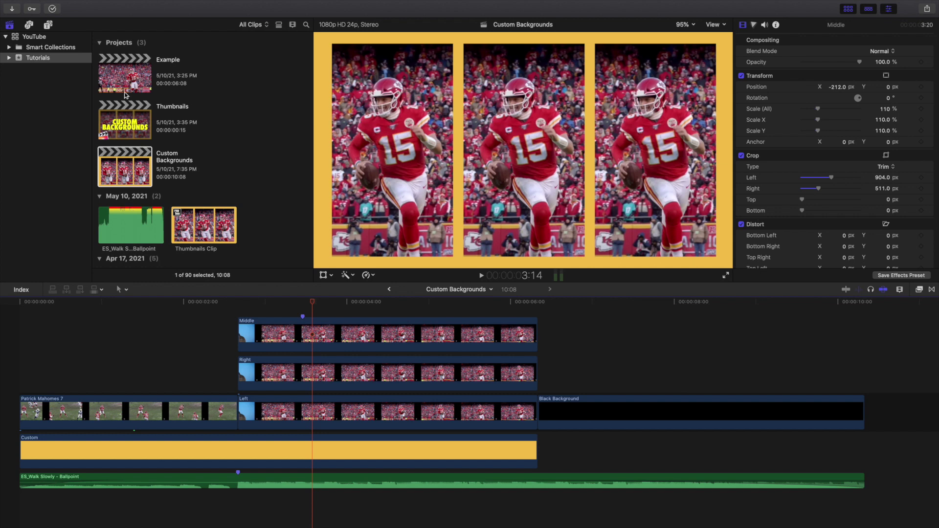
double_click(118, 72)
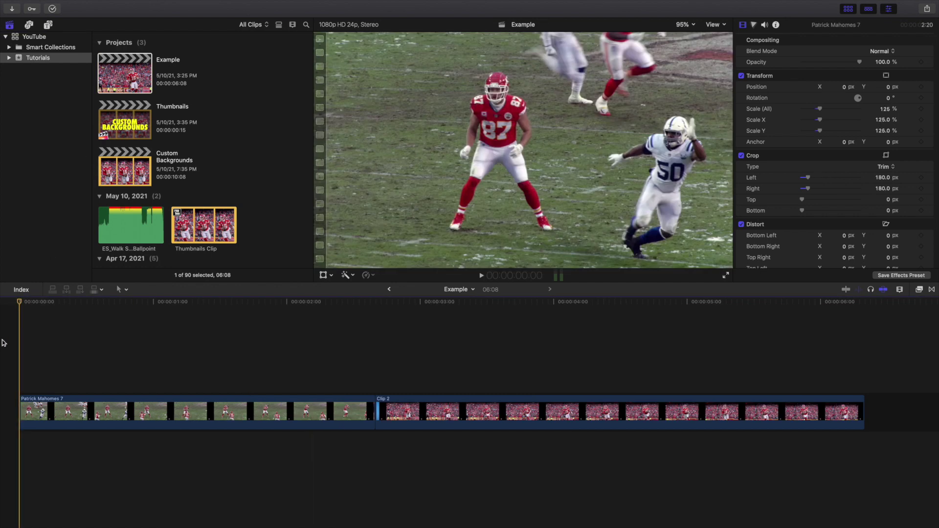
- Place the Clouds generator beneath the Example clips as a trial background
left_click(49, 24)
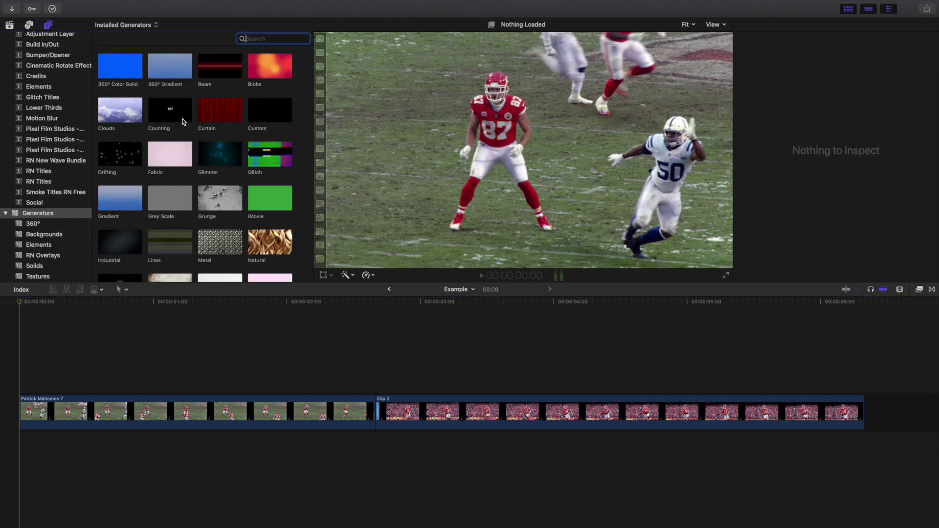
left_click(126, 112)
left_click_drag(125, 112, 16, 473)
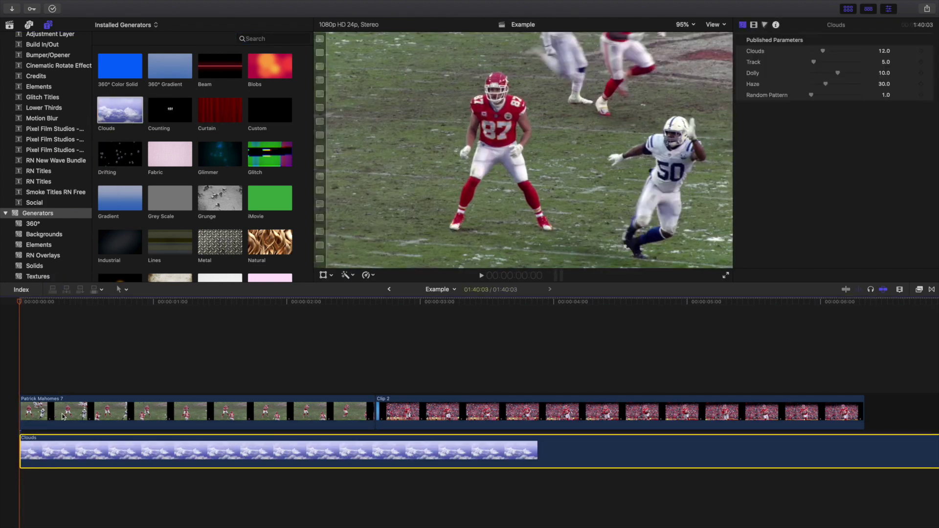
- Set the Patrick Mahomes 7 clip's Scale (All) to 110% and delete the Clouds background
left_click(80, 380)
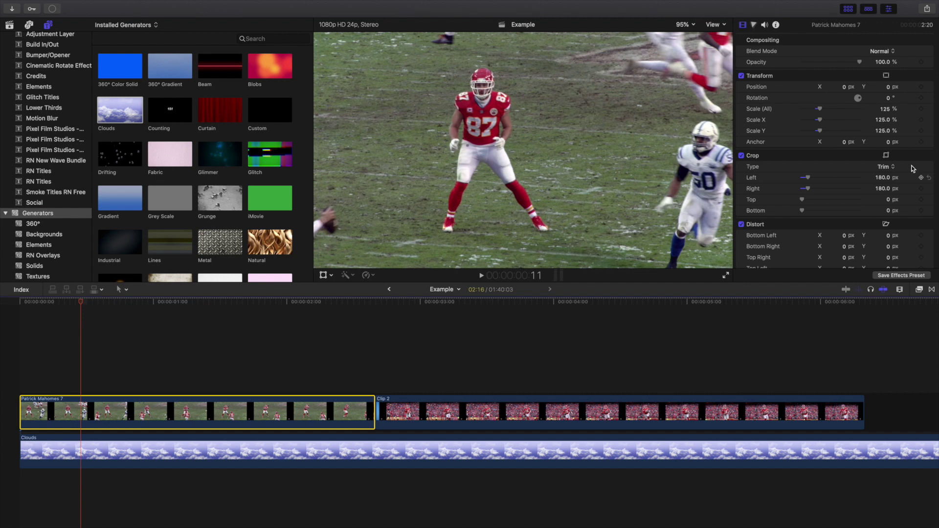
left_click(884, 108)
type("110")
key("Return")
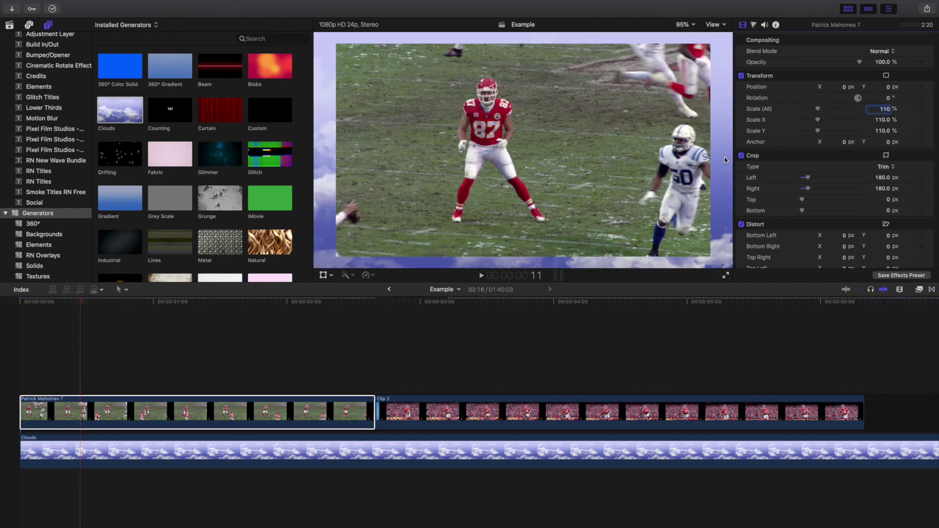
left_click(15, 389)
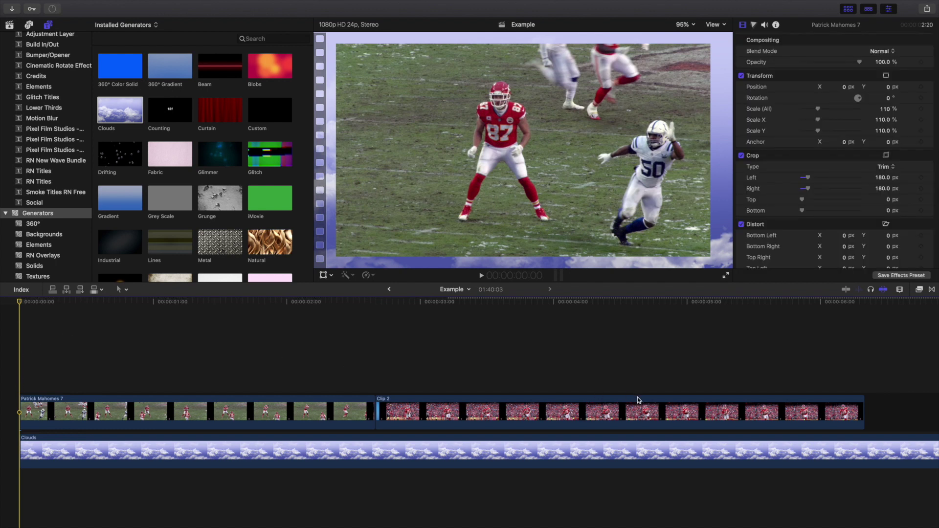
left_click(561, 458)
key("Delete")
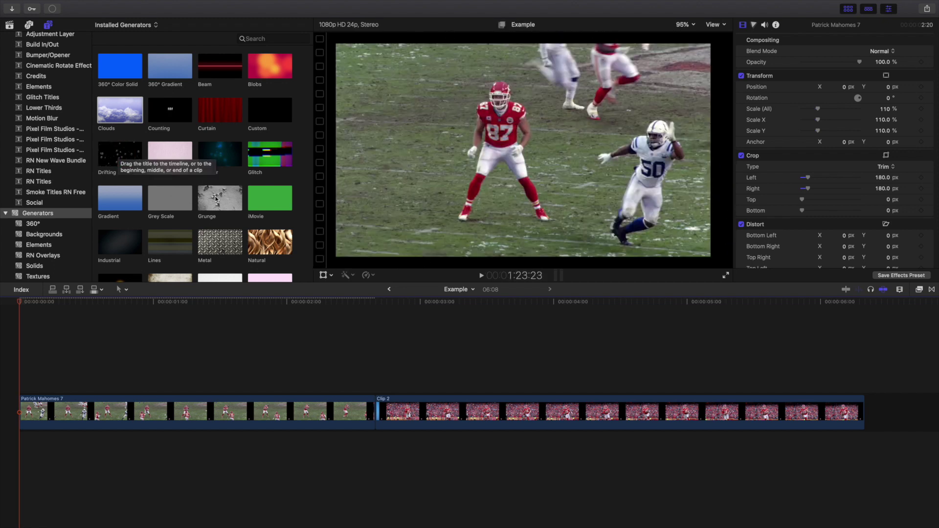
- Add the Custom generator beneath the Example clips
scroll(193, 181, "down", 2)
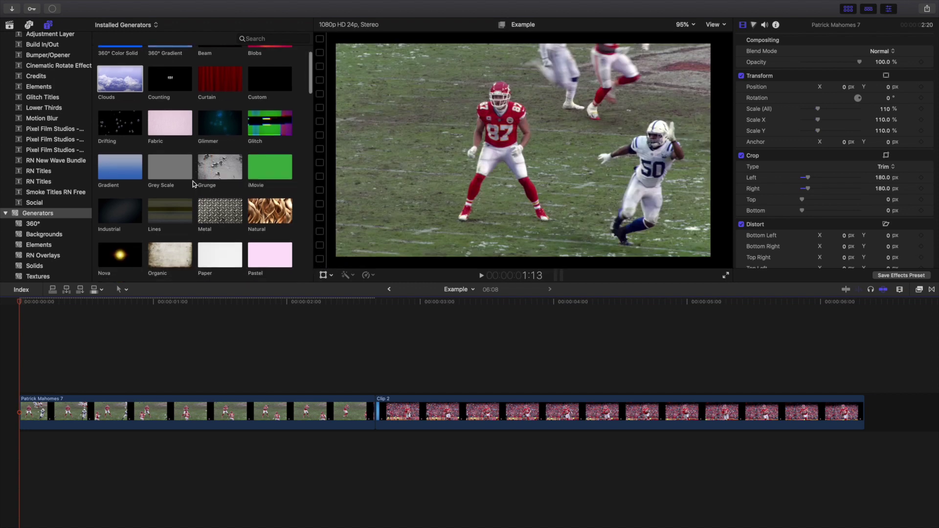
scroll(193, 181, "down", 2)
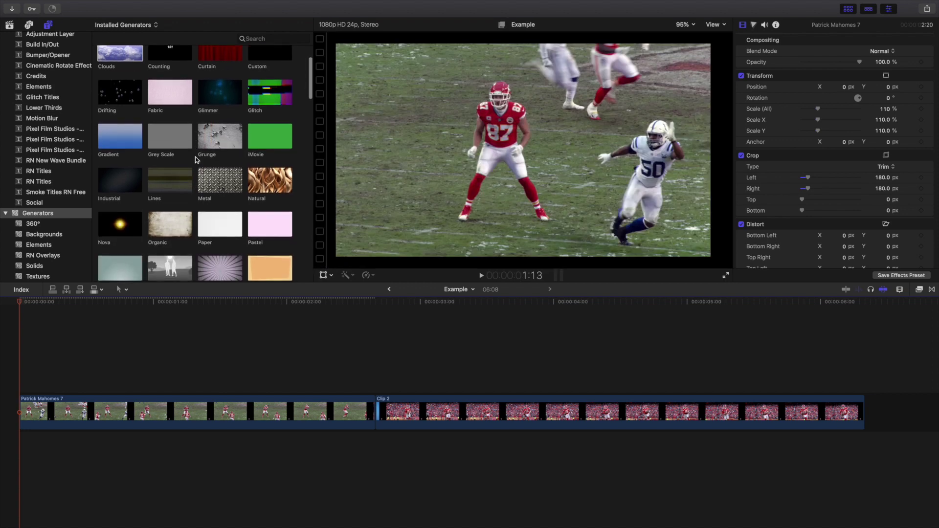
scroll(195, 159, "up", 4)
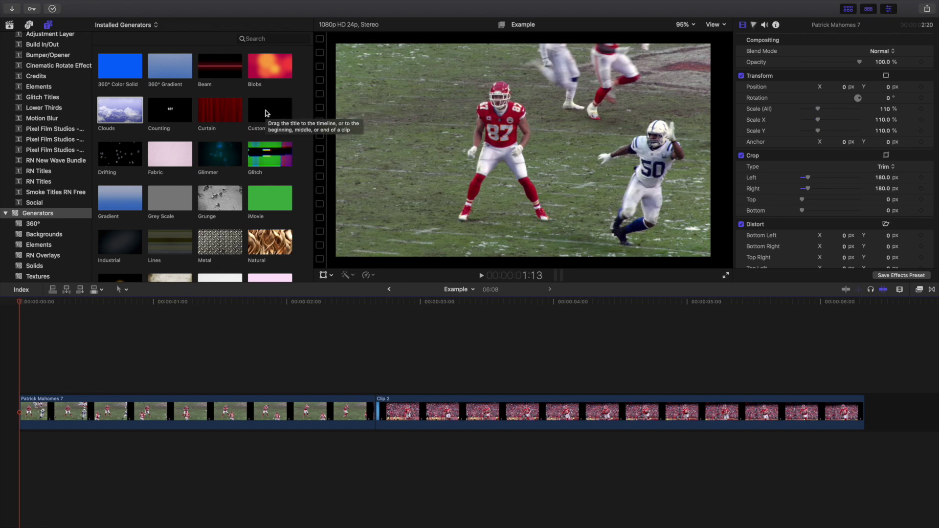
left_click_drag(267, 116, 9, 430)
left_click(9, 383)
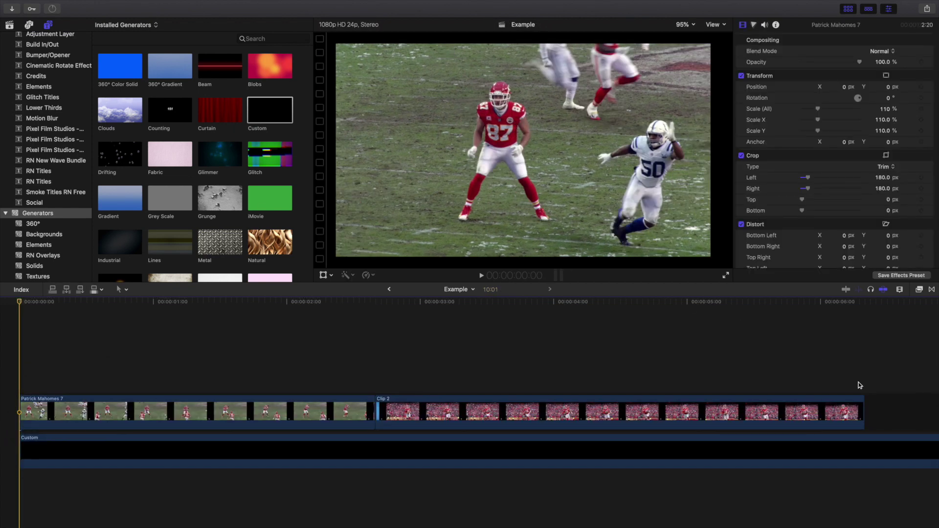
- Blade the Custom clip at the clips' 6:08 end and delete the excess piece
left_click(864, 450)
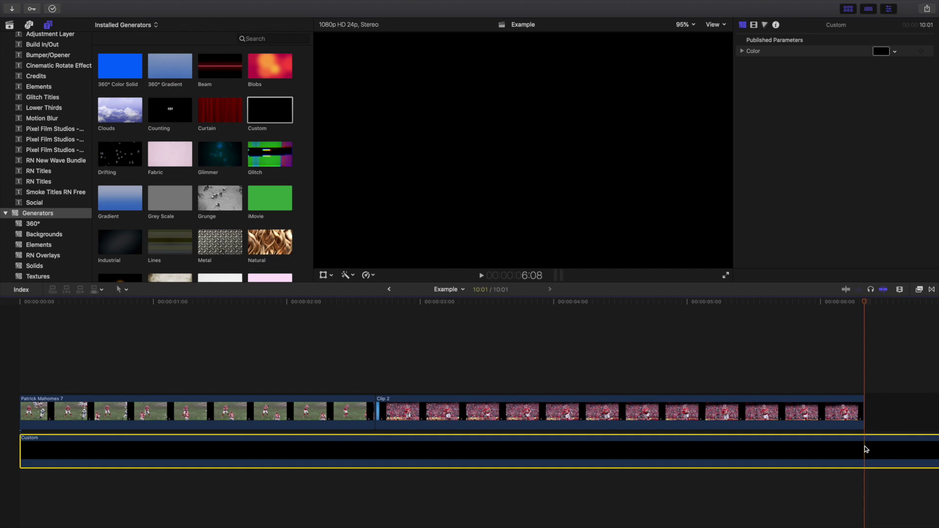
key("super+b")
left_click(880, 443)
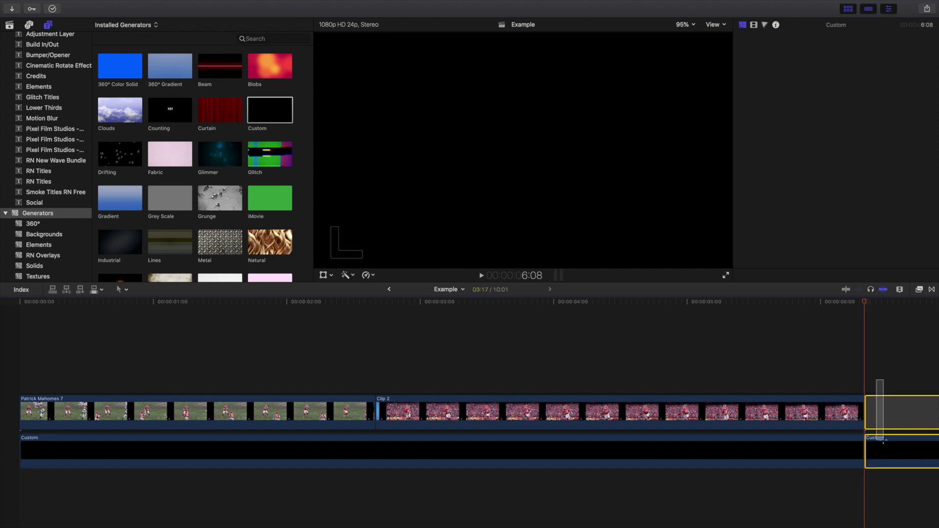
key("Delete")
left_click(152, 384)
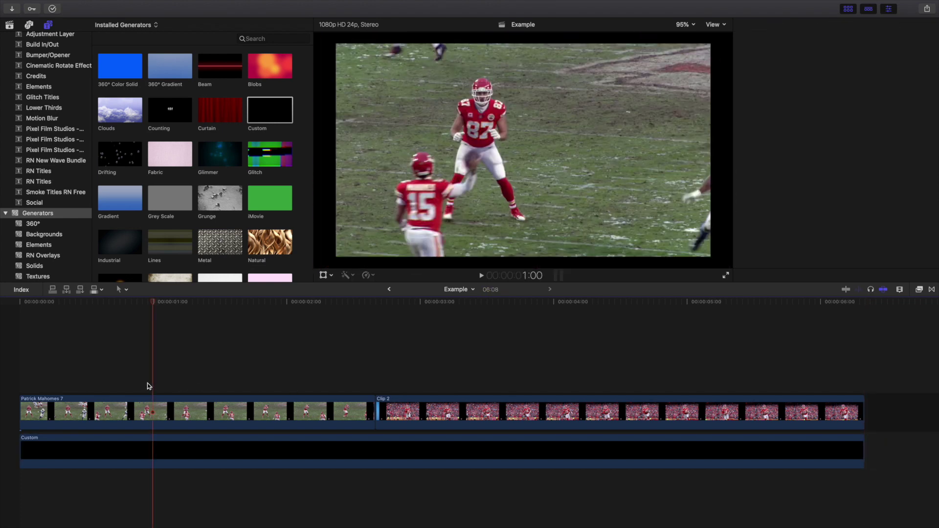
- Reopen the Example project and play it from the start
left_click(9, 23)
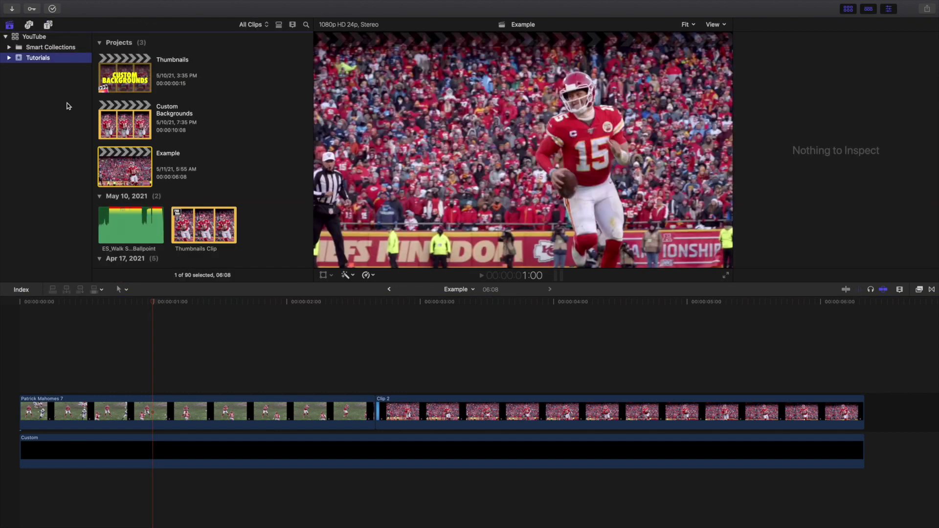
double_click(119, 162)
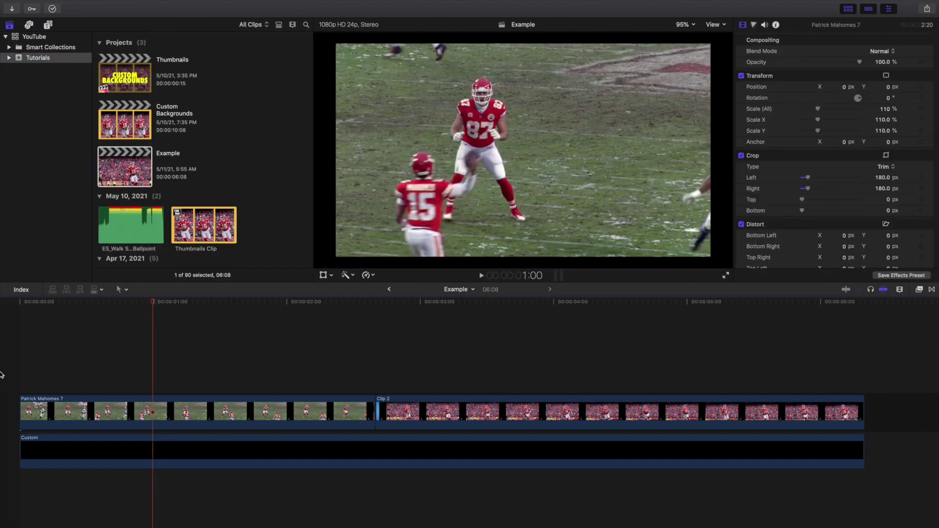
key("Home")
key("space")
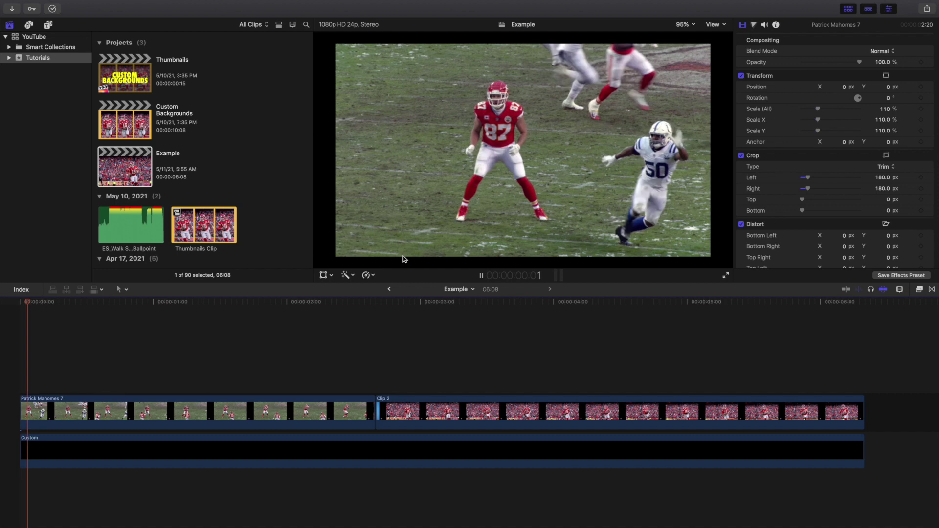
left_click(216, 441)
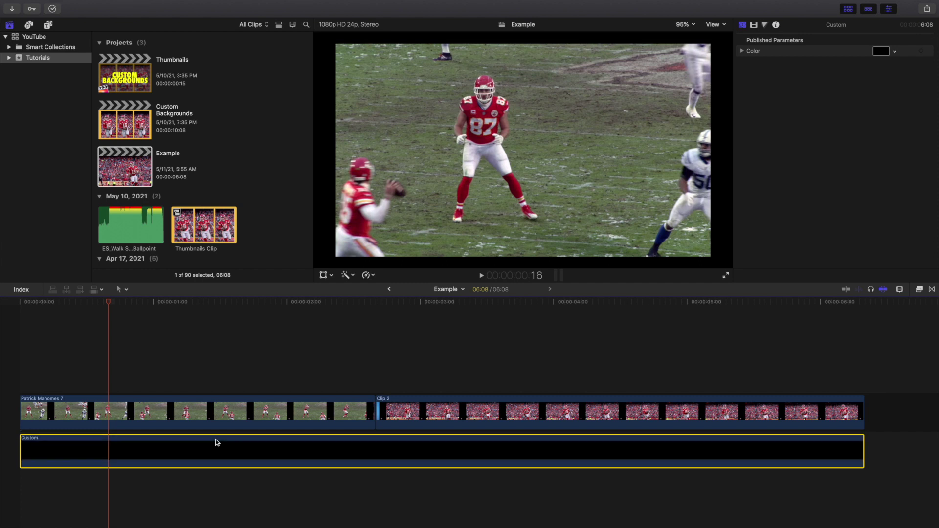
- Set the Patrick Mahomes 7 clip's Scale (All) to 105% and select the Custom background
left_click(186, 386)
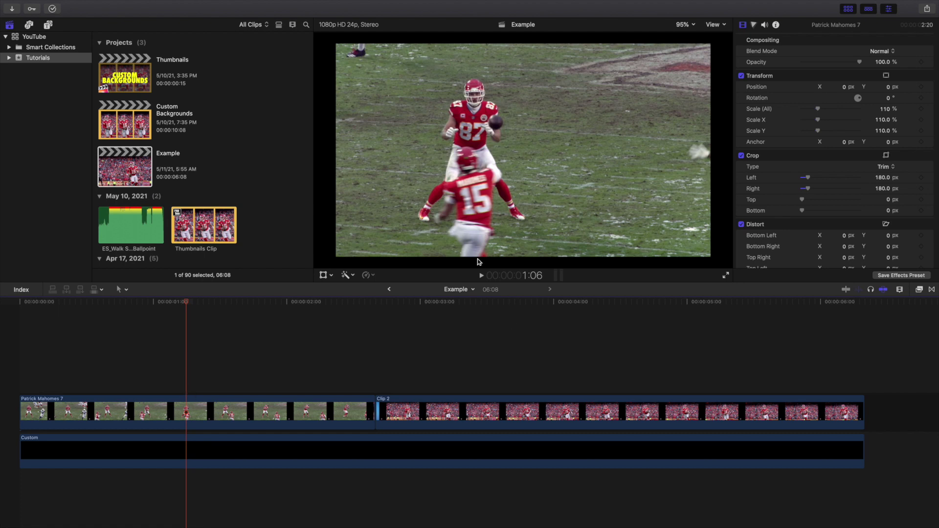
left_click(323, 399)
left_click(884, 111)
left_click(884, 110)
type("1")
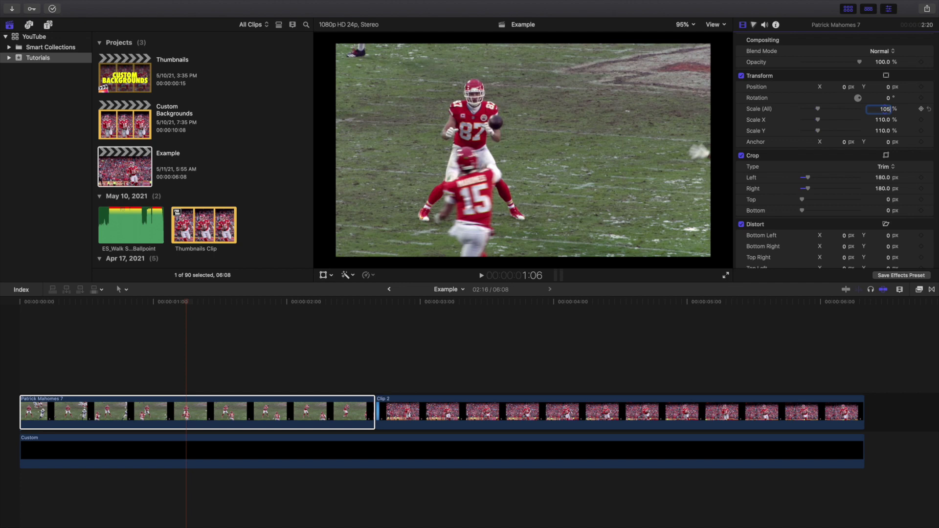
type("05")
key("Return")
left_click(190, 377)
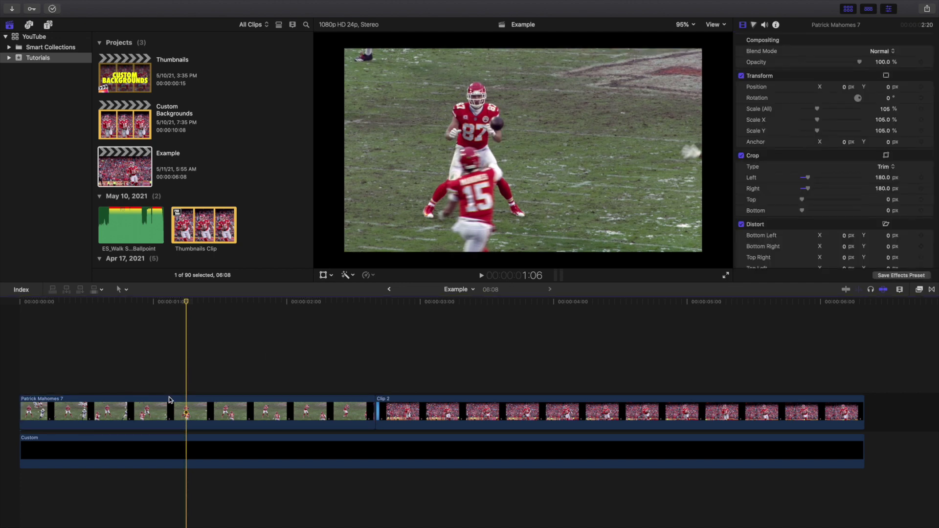
left_click(202, 442)
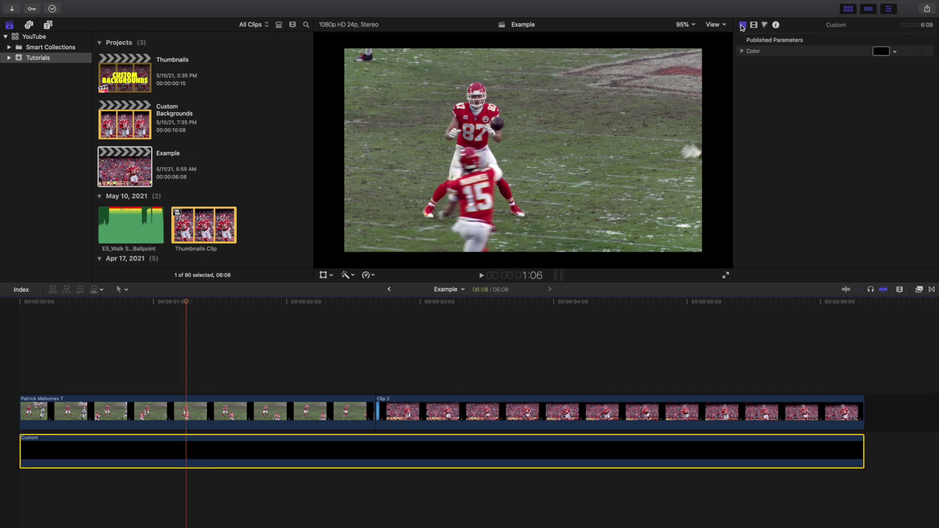
- Try yellow-green, green and red-orange swatches for the Custom background colour
left_click(742, 51)
left_click(741, 51)
left_click(894, 51)
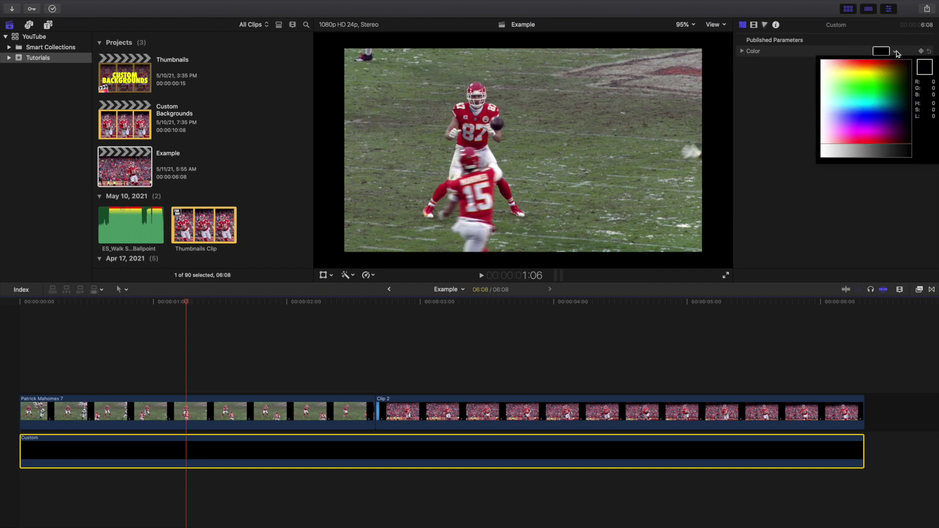
left_click(882, 76)
mouse_move(881, 73)
left_mouse_down()
mouse_move(867, 89)
mouse_move(888, 82)
mouse_move(874, 80)
left_mouse_up()
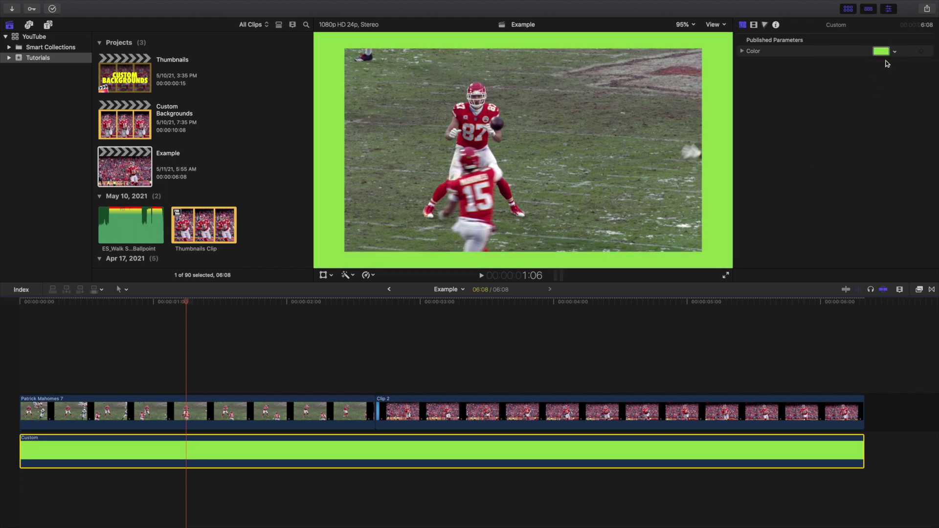
left_click(894, 51)
left_click(860, 62)
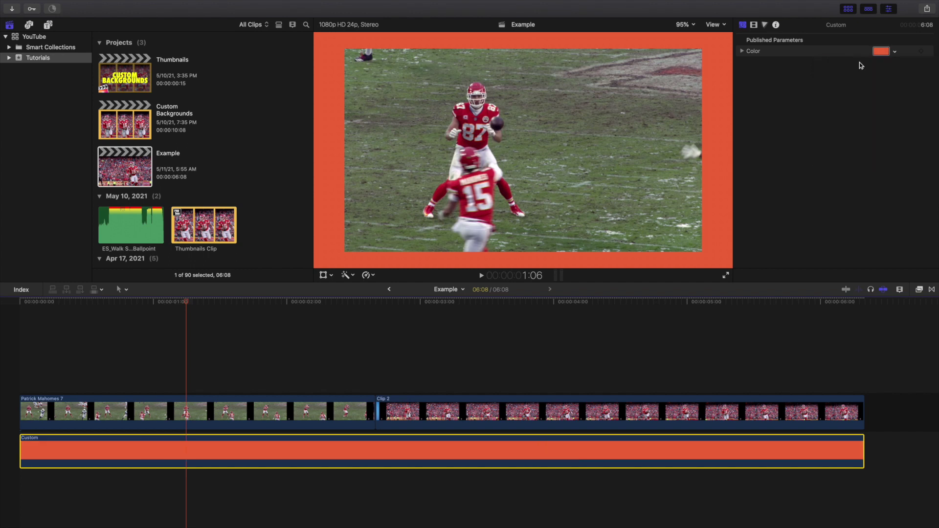
- Pick bright yellow for the background on the Colors wheel
left_click(881, 52)
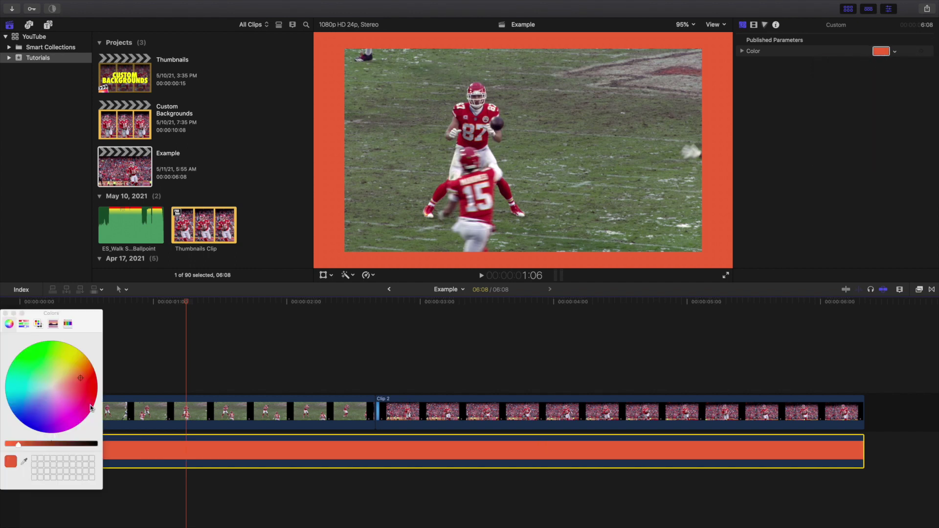
left_click_drag(80, 380, 33, 394)
mouse_move(18, 444)
left_mouse_down()
mouse_move(49, 446)
mouse_move(13, 445)
left_mouse_up()
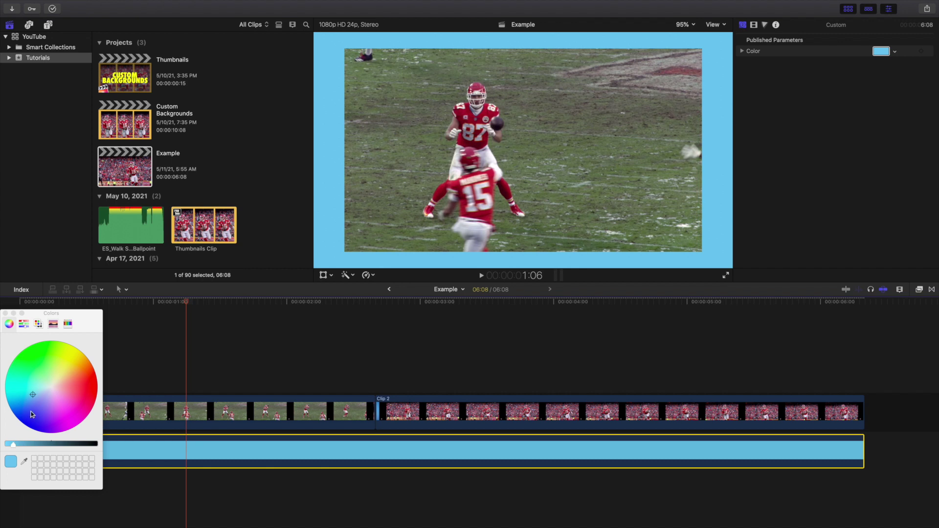
left_click(34, 374)
left_click_drag(34, 375, 75, 360)
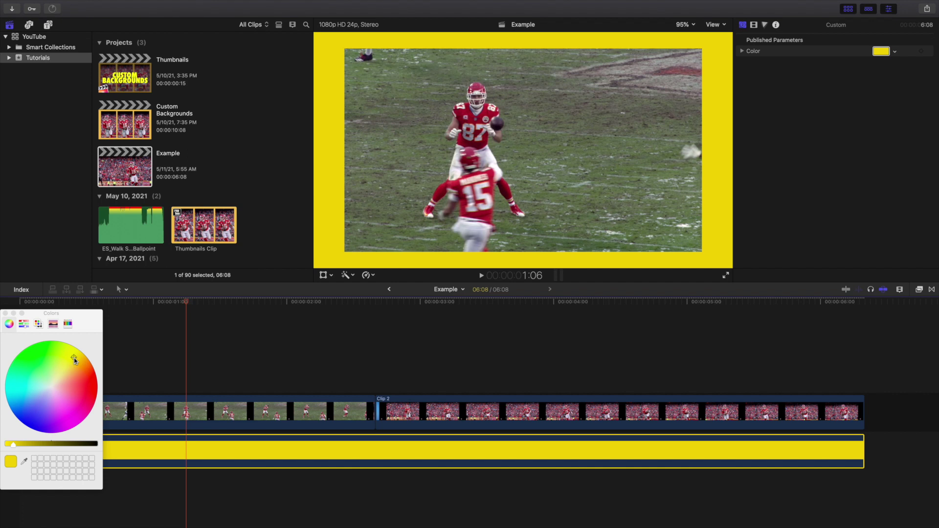
left_click(4, 313)
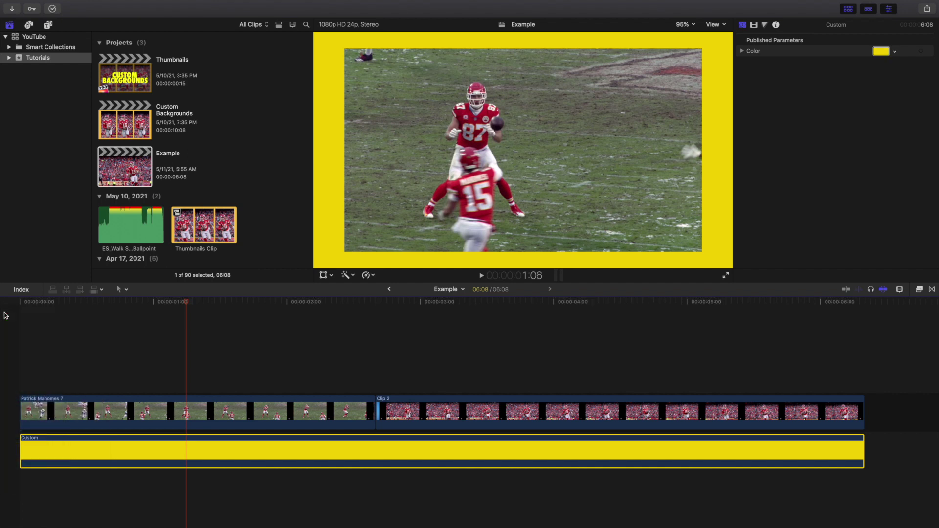
- Crop Clip 2 by 900 px on the left and 500 px on the right
left_click(382, 371)
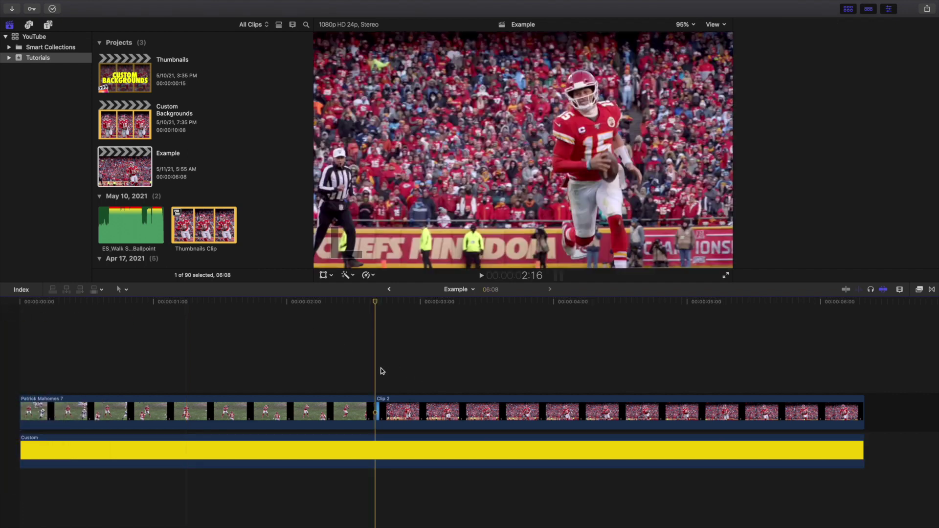
left_click(480, 400)
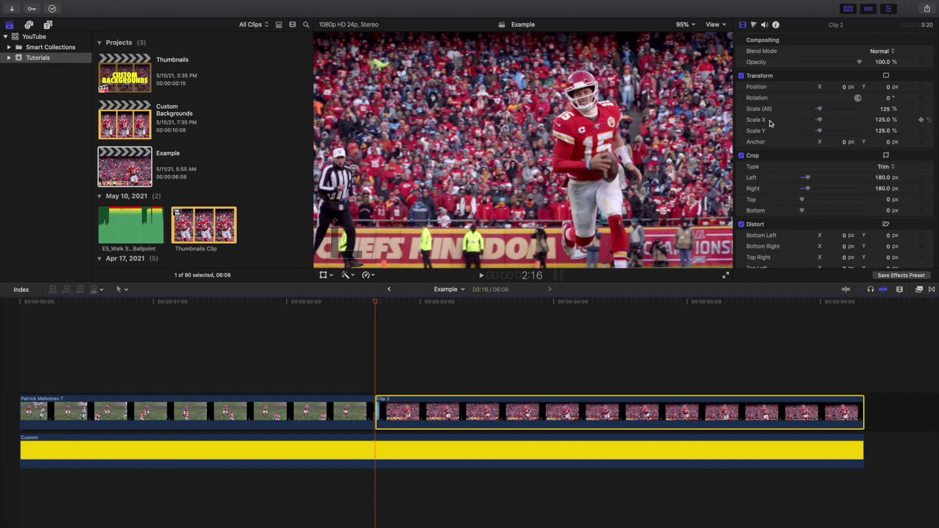
left_click_drag(810, 178, 836, 177)
left_click(883, 177)
type("900")
key("Tab")
type("500")
key("Return")
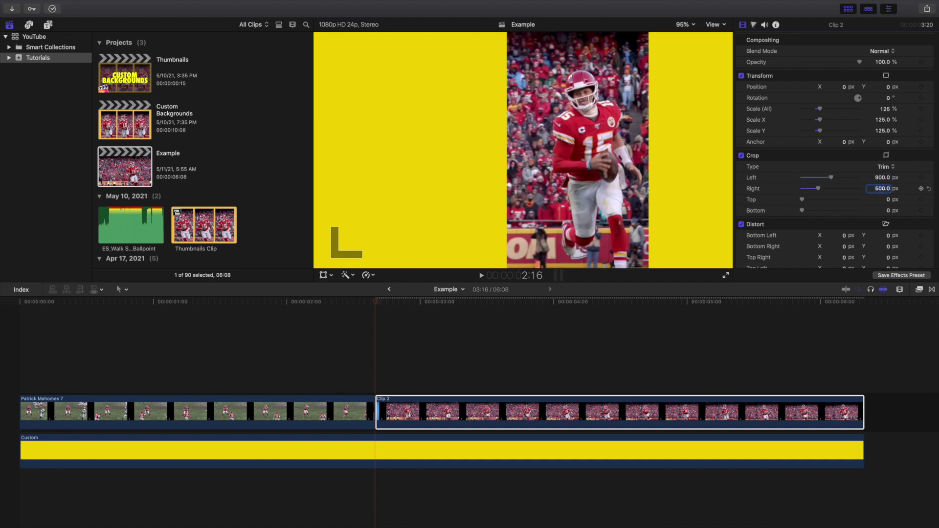
- Preview the cropped strip and set Clip 2's Scale (All) to 110%
left_click(372, 333)
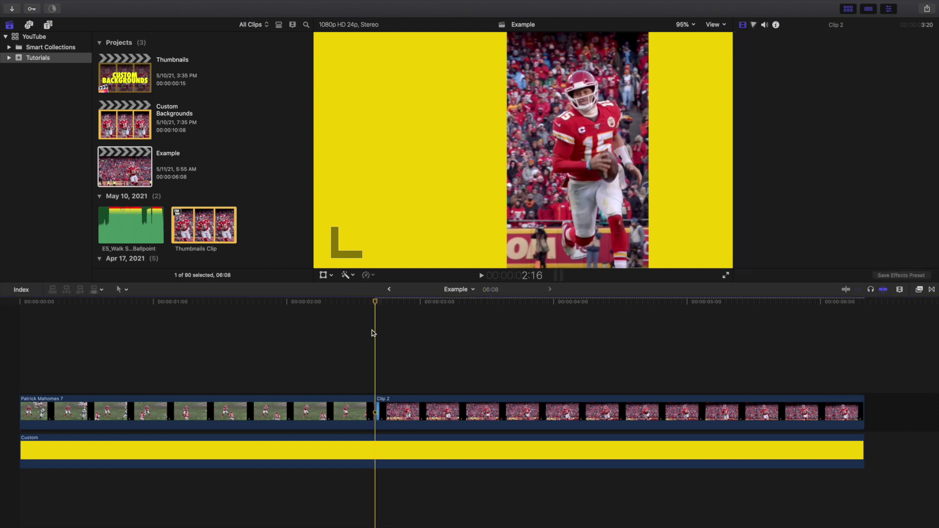
key("space")
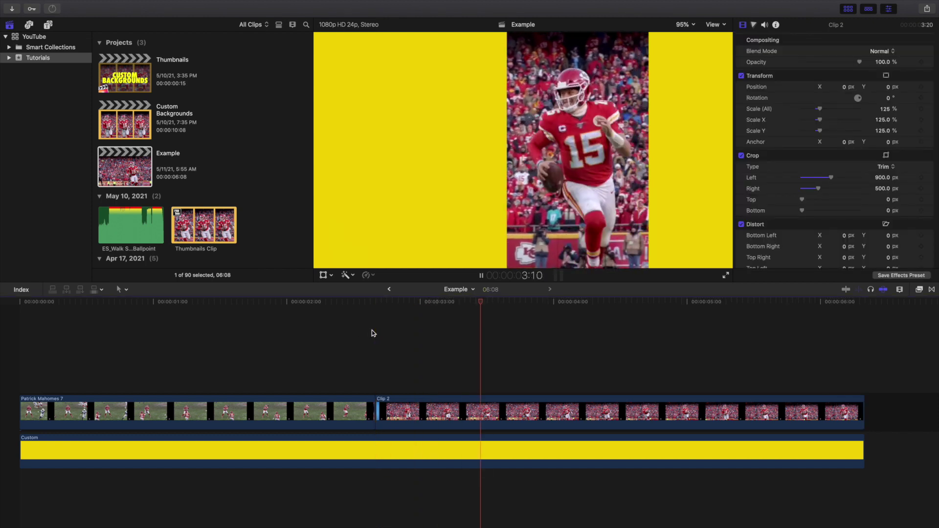
key("space")
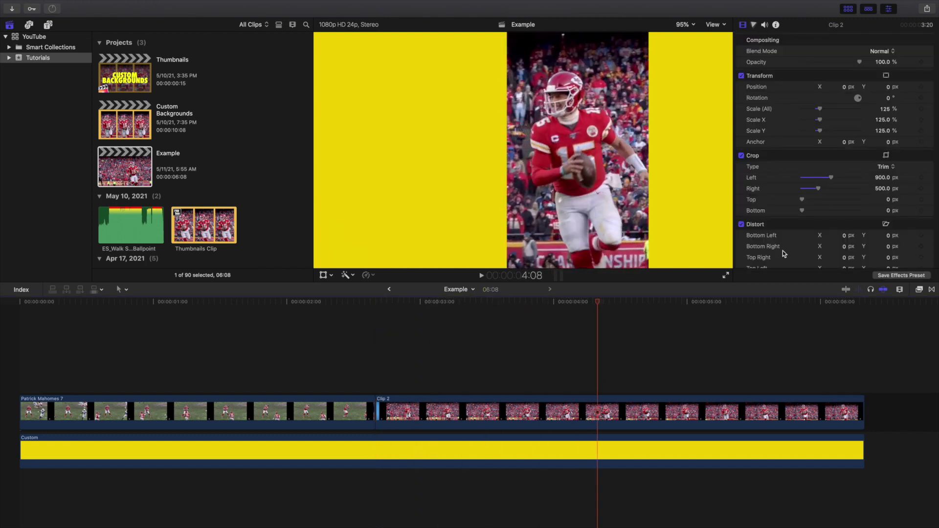
left_click(885, 110)
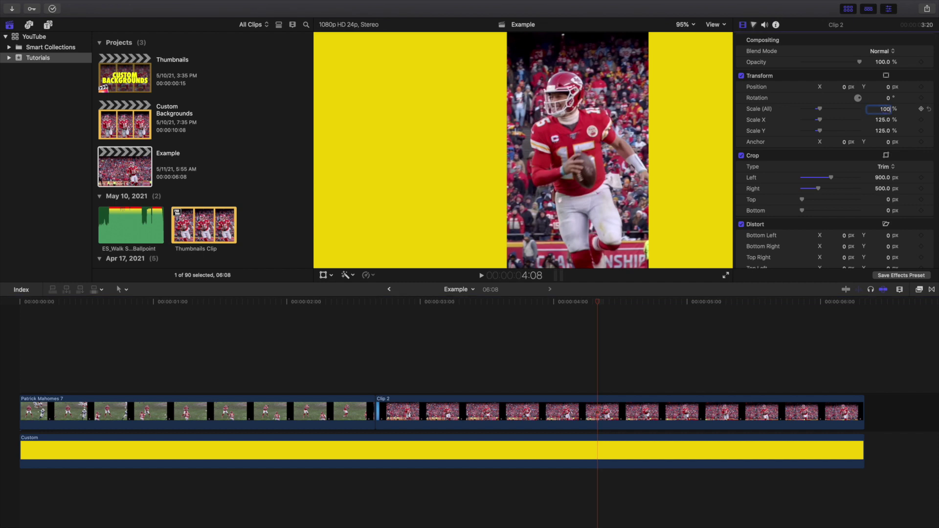
key("Return")
left_click(883, 110)
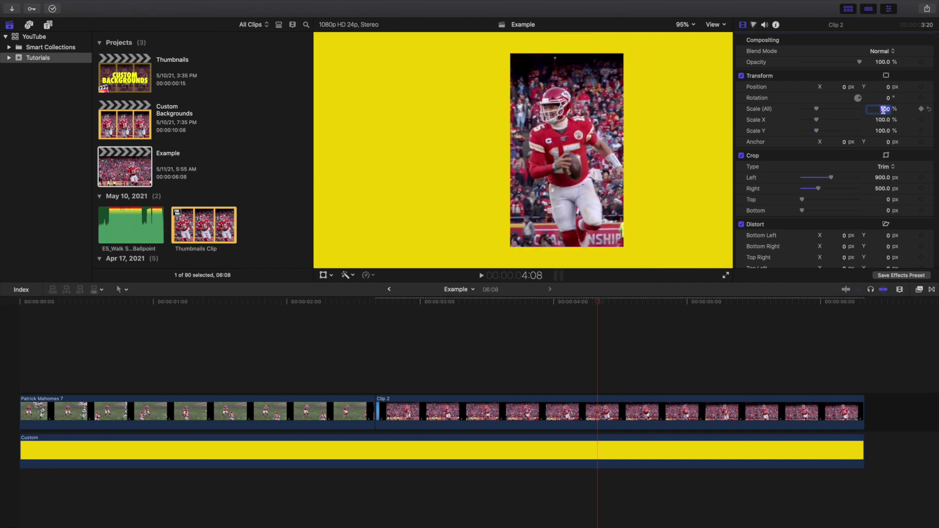
key("Return")
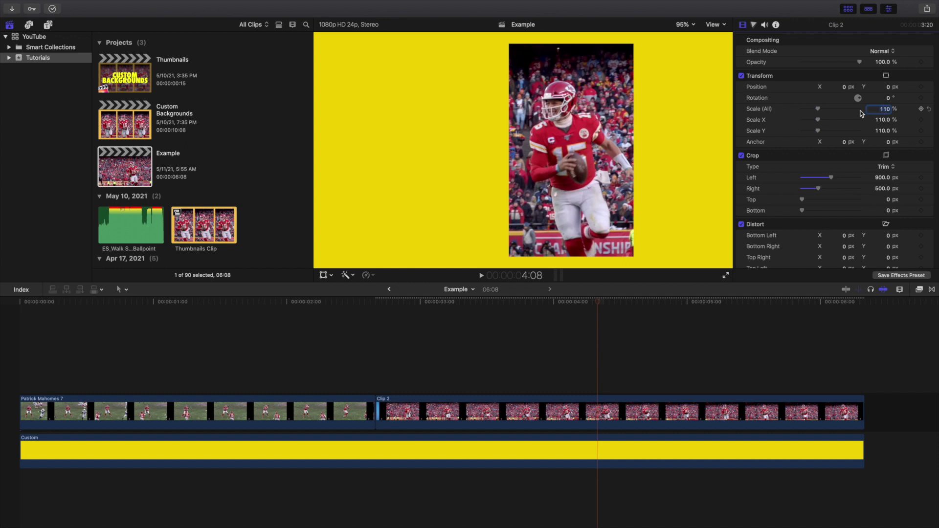
left_click(594, 354)
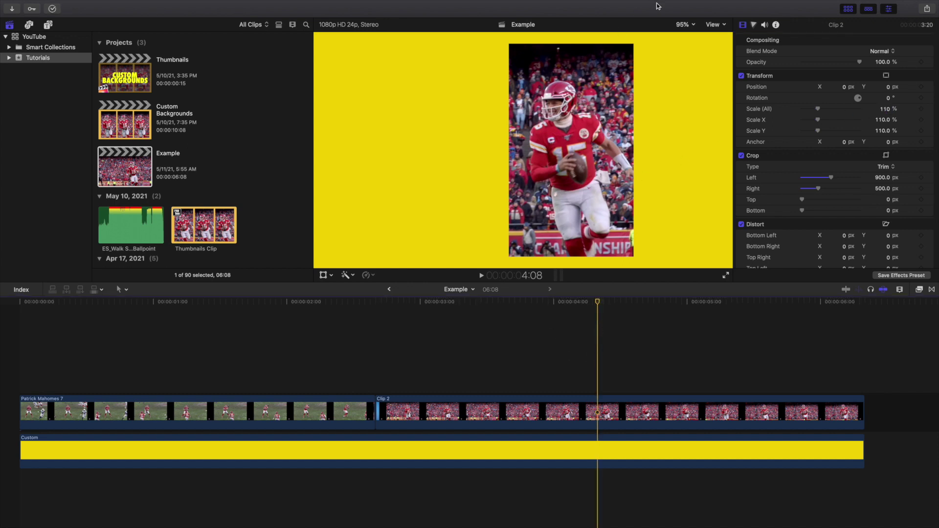
- Turn on Show Horizon in the viewer and recolour the Custom background purple
left_click(715, 24)
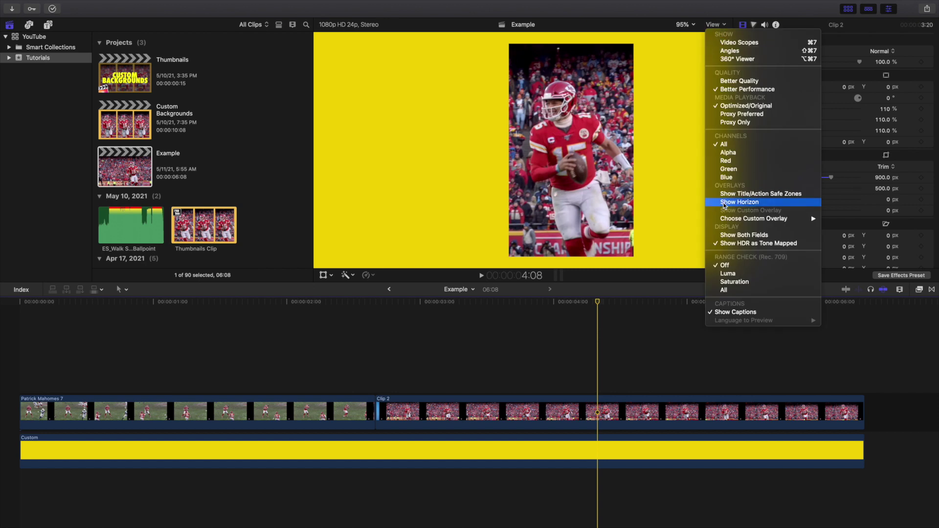
left_click(724, 203)
left_click(634, 450)
left_click_drag(895, 55, 875, 128)
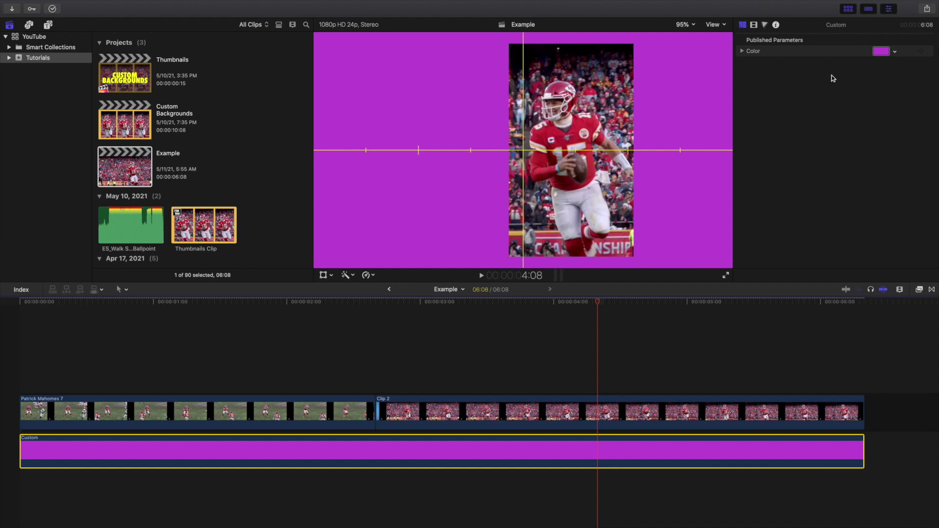
left_click(592, 424)
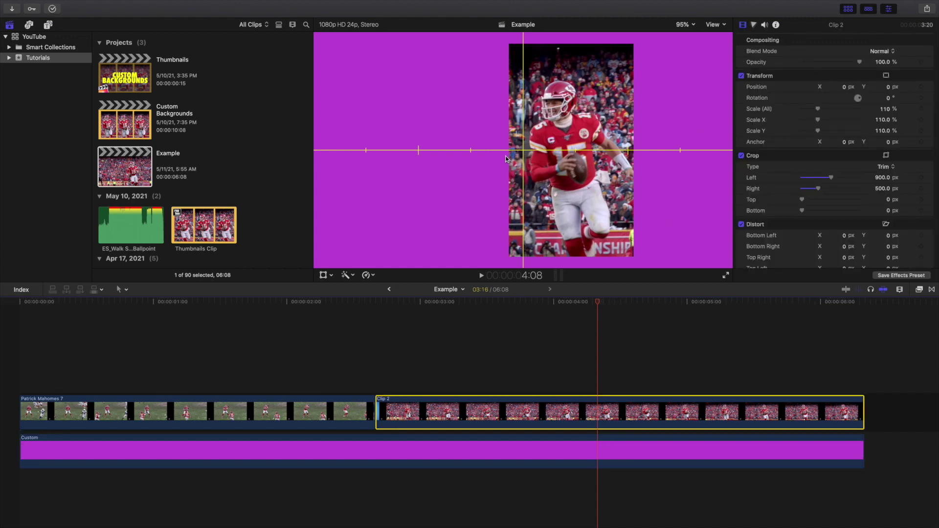
- Stack two duplicates of Clip 2 and offset the copies (X 410.8, -850.9) into three panels
left_click_drag(844, 88, 818, 88)
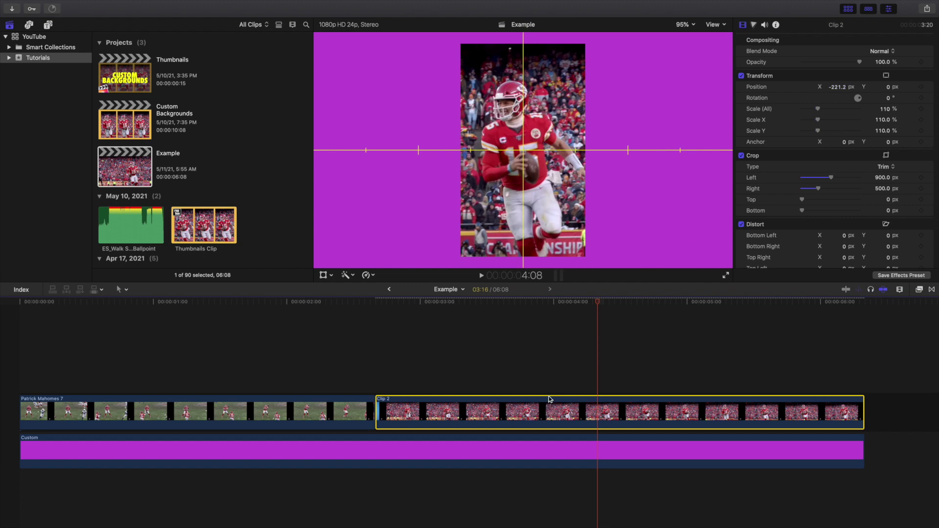
left_click_drag(552, 410, 551, 372)
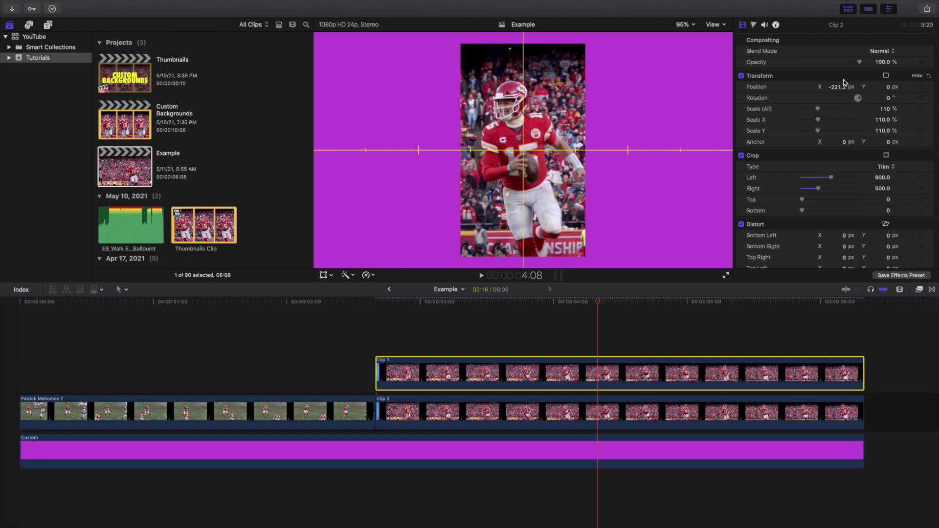
left_click_drag(837, 89, 838, 87)
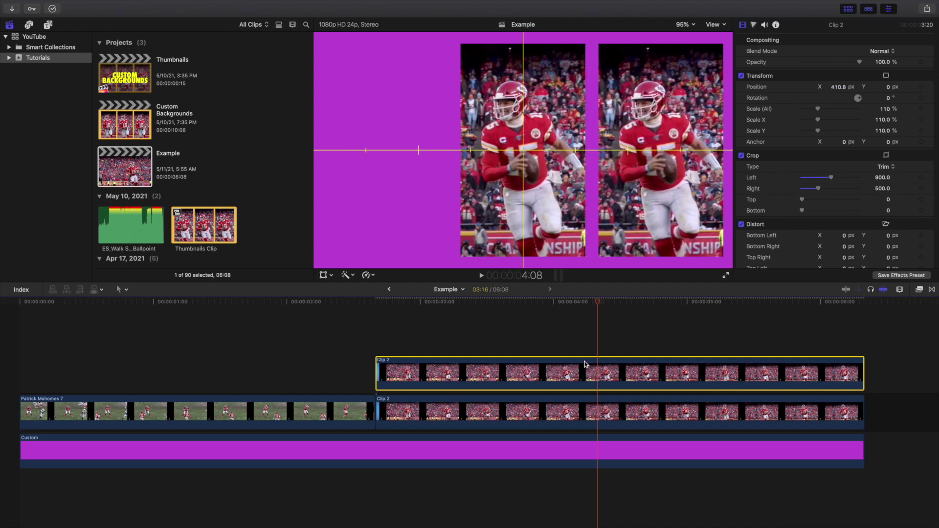
left_click_drag(563, 368, 571, 336)
left_click_drag(838, 87, 837, 87)
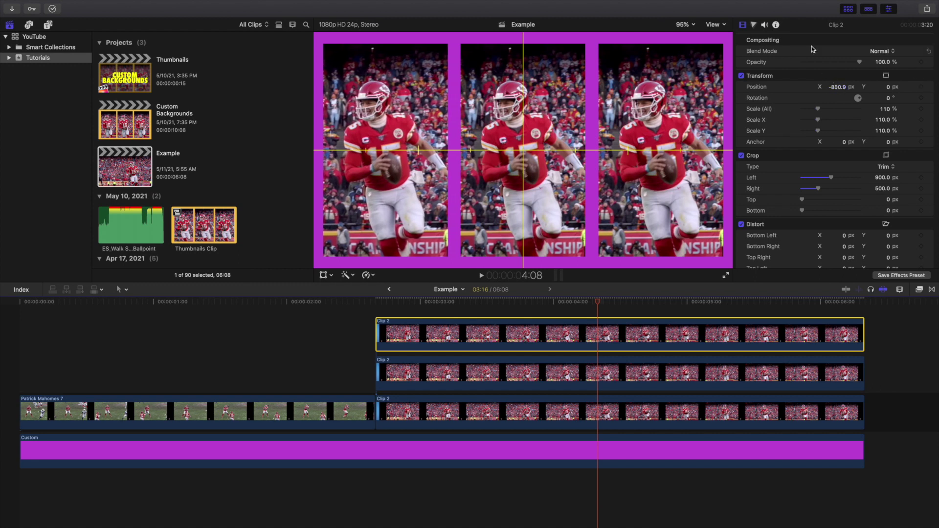
- Hide the horizon overlay and set the Custom background colour to yellow
left_click(717, 25)
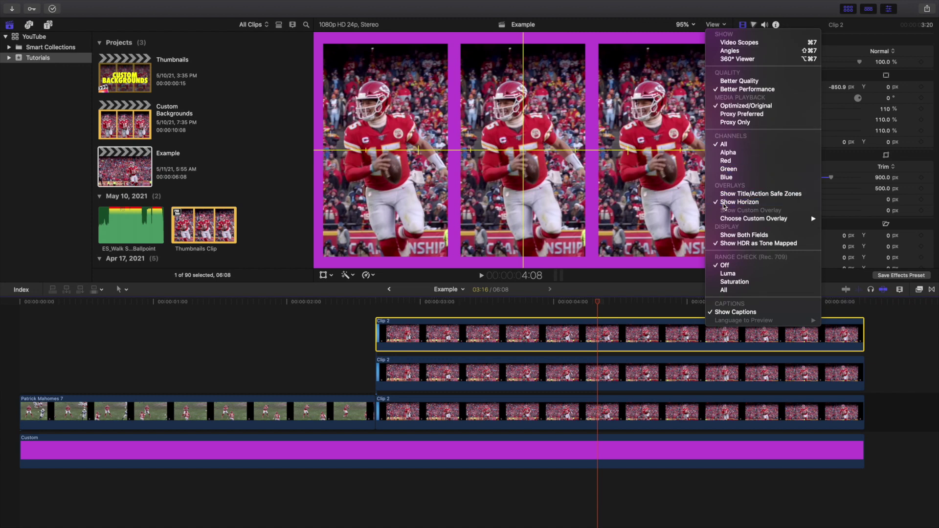
left_click(816, 203)
left_click(587, 466)
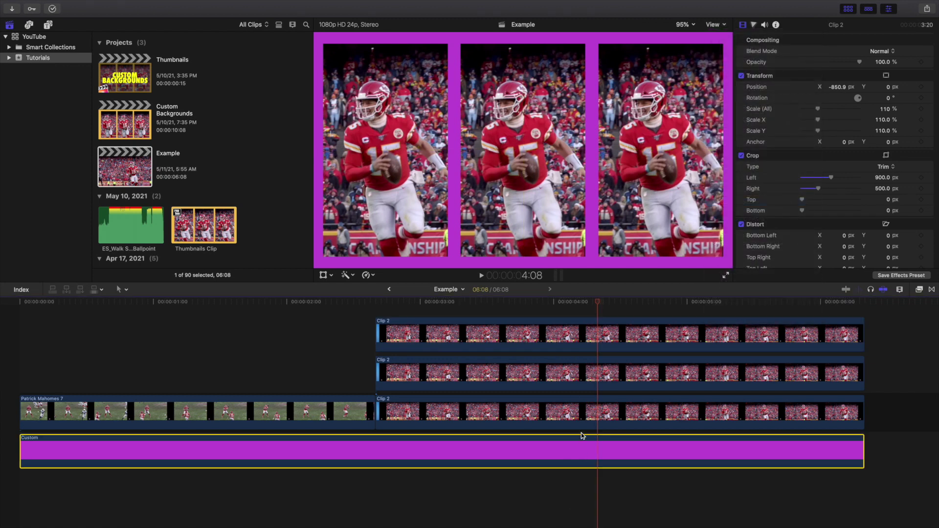
left_click(894, 52)
left_click(878, 78)
left_click(871, 69)
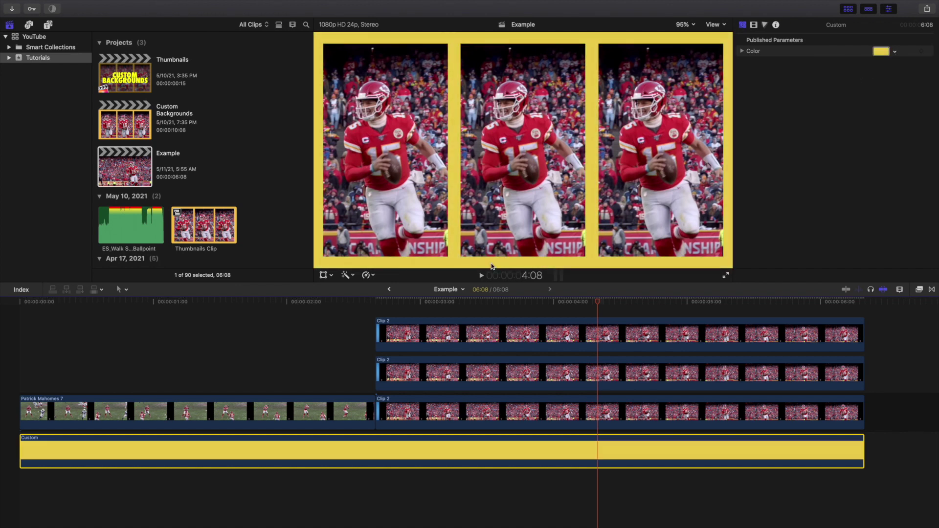
left_click(295, 353)
- Play the three-panel composite from the start to check it
key("Home")
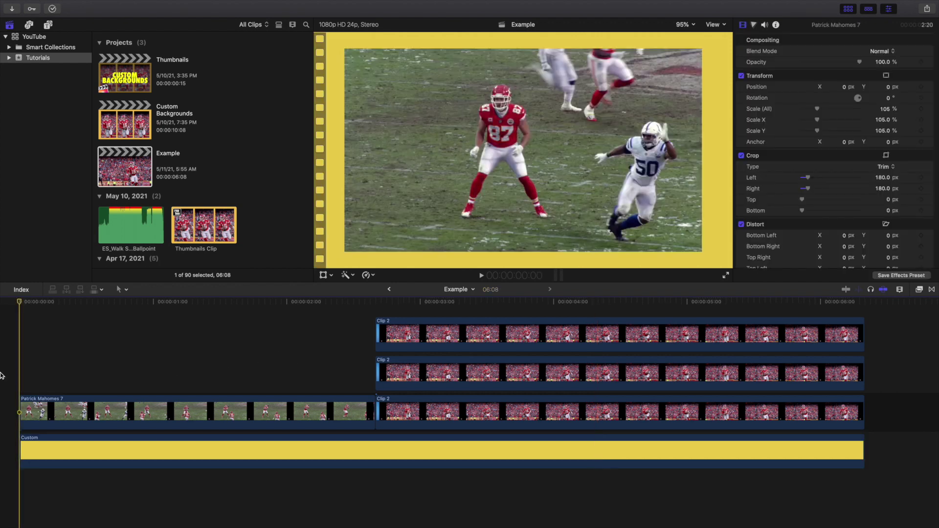
key("space")
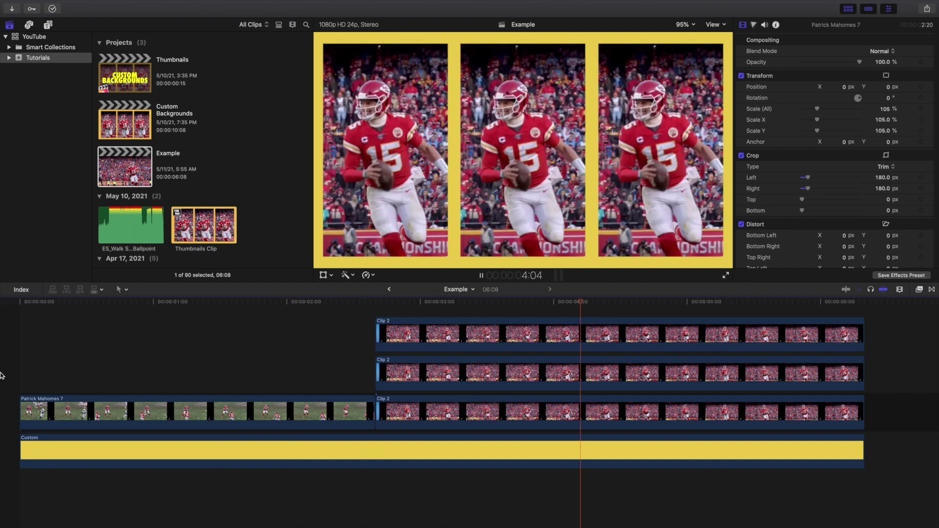
key("Home")
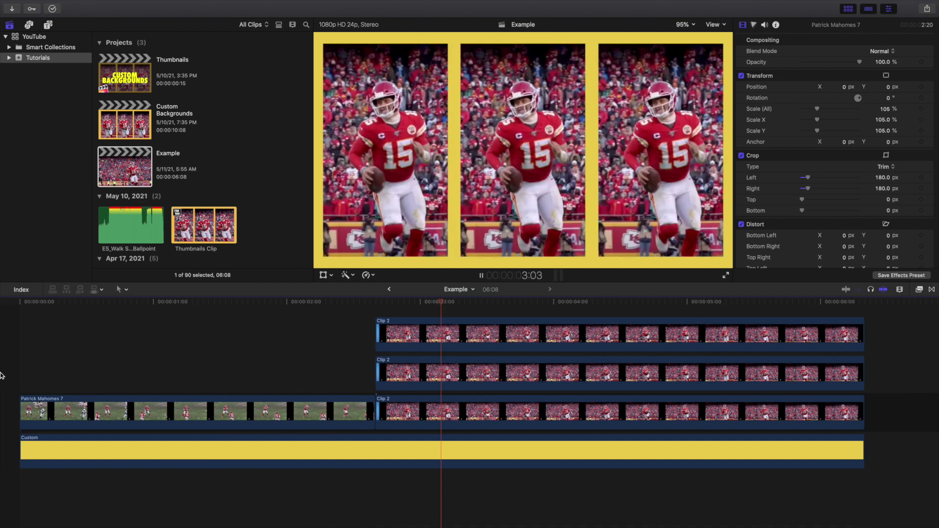
left_click(163, 378)
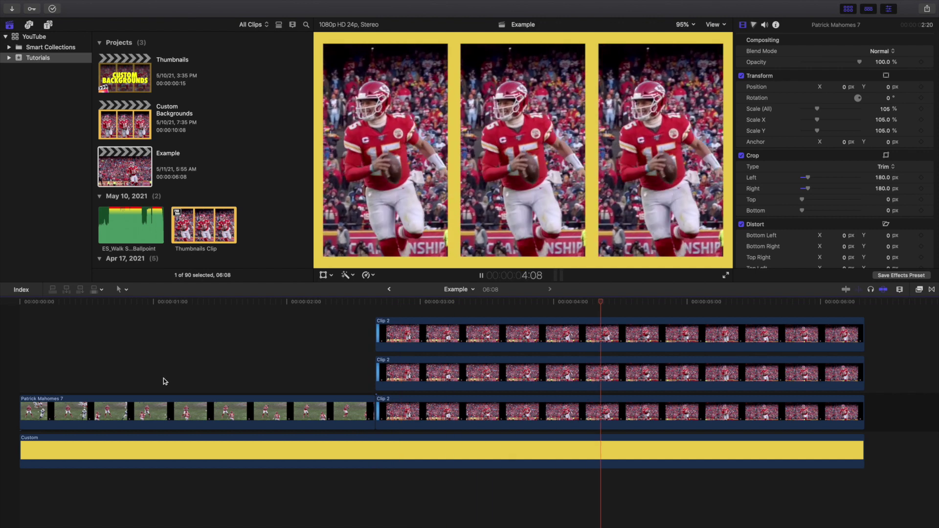
key("space")
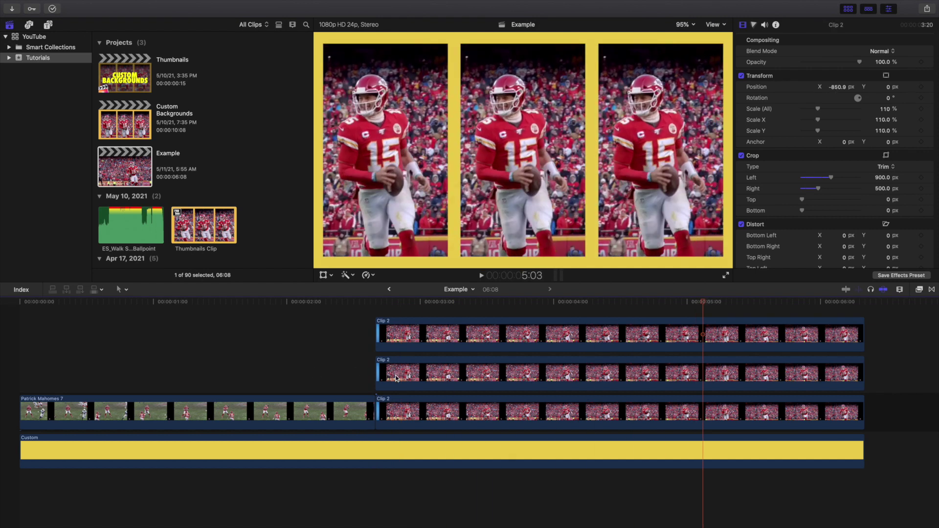
- Try blue, then set the Custom background to bright lemon yellow on the Colors wheel
left_click(48, 25)
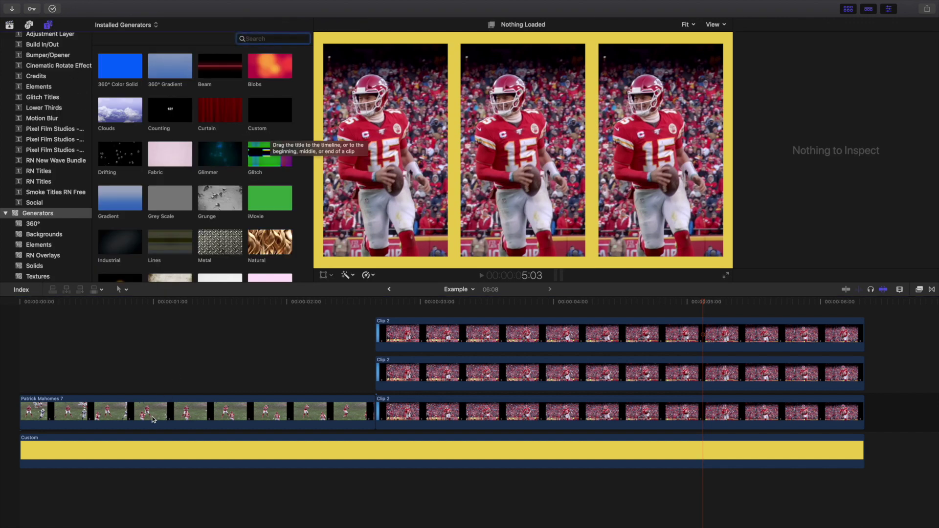
left_click(173, 453)
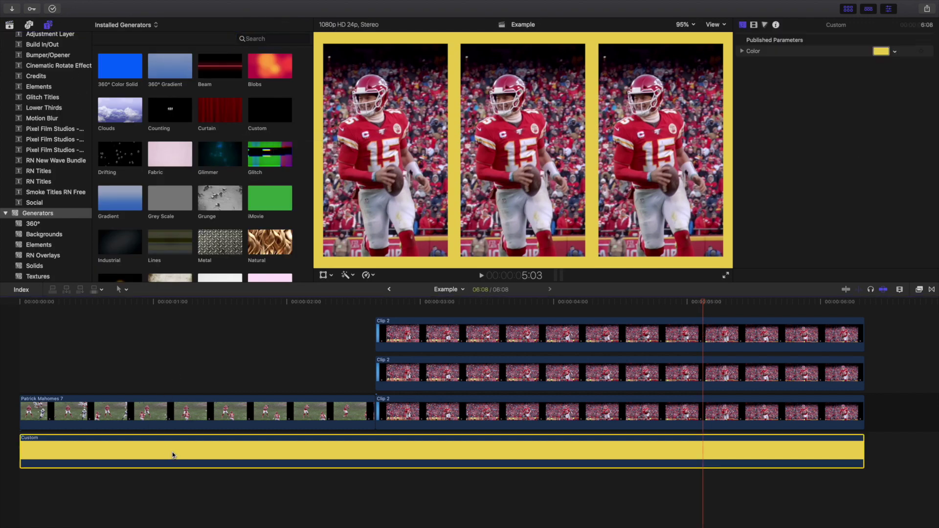
left_click(894, 51)
left_click_drag(860, 98, 875, 115)
left_click(881, 52)
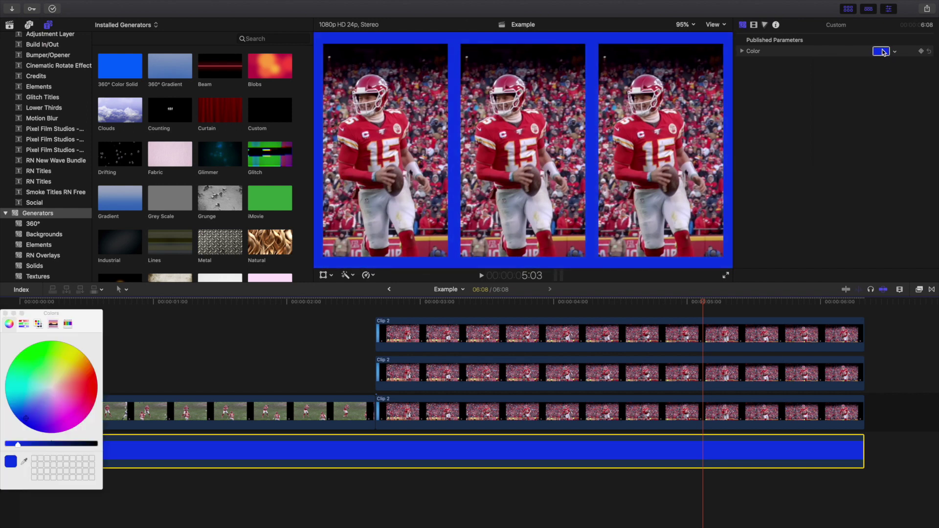
left_click_drag(58, 404, 57, 378)
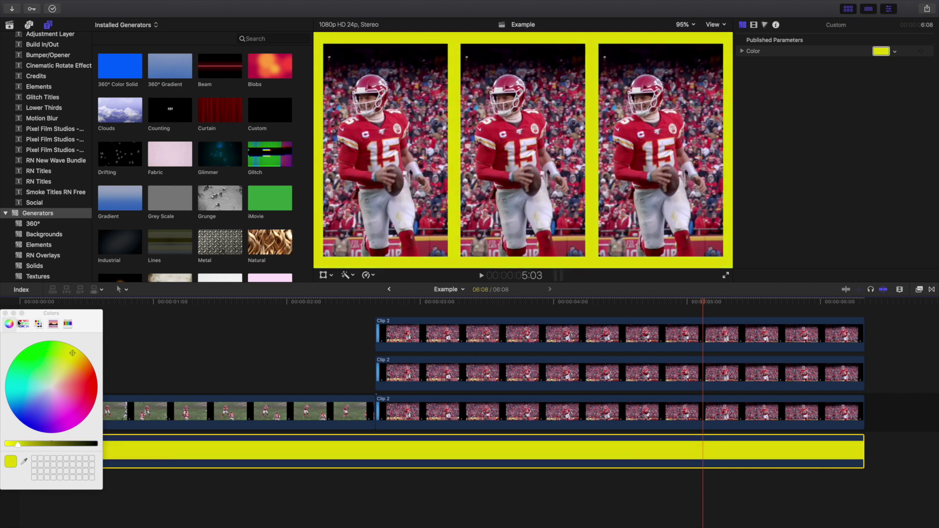
left_click(5, 313)
- Select the top clip copy, then return to the project list and select Example
left_click(624, 321)
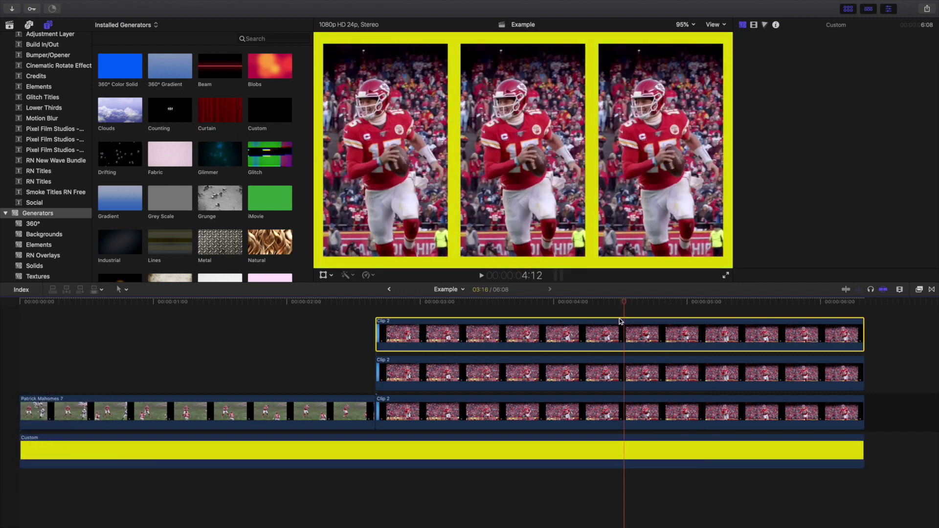
left_click(9, 26)
left_click(113, 162)
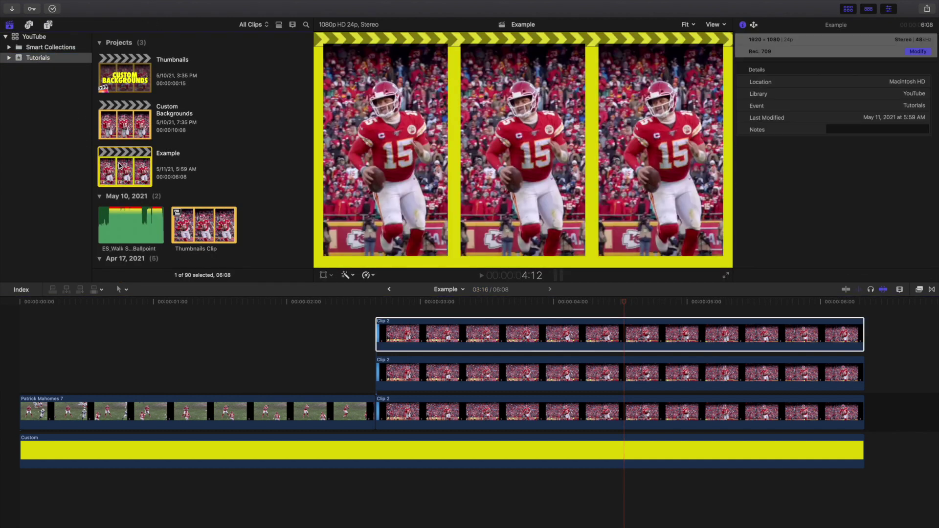
- Delete the Example project and open the Custom Backgrounds project in the timeline
key("super+BackSpace")
left_click(124, 127)
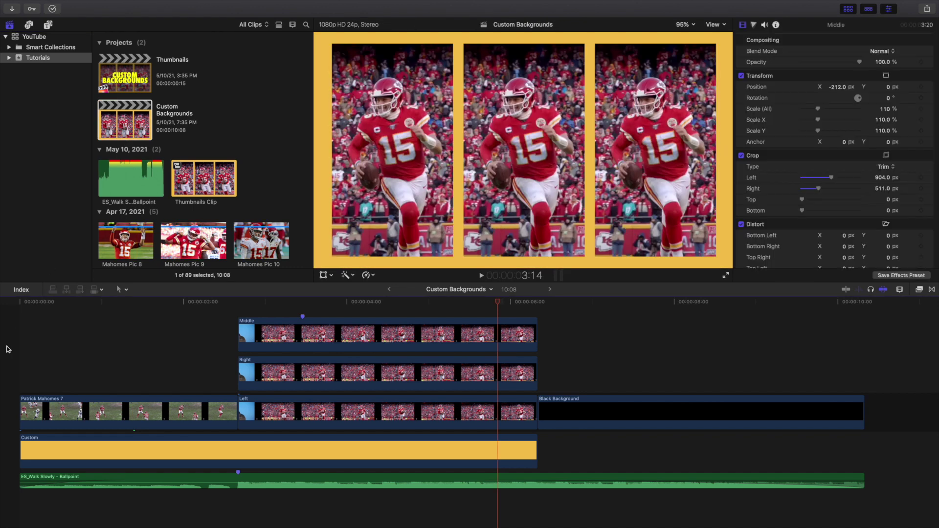
left_click(2, 351)
- Play Custom Backgrounds from the start to review the three panels over yellow
key("space")
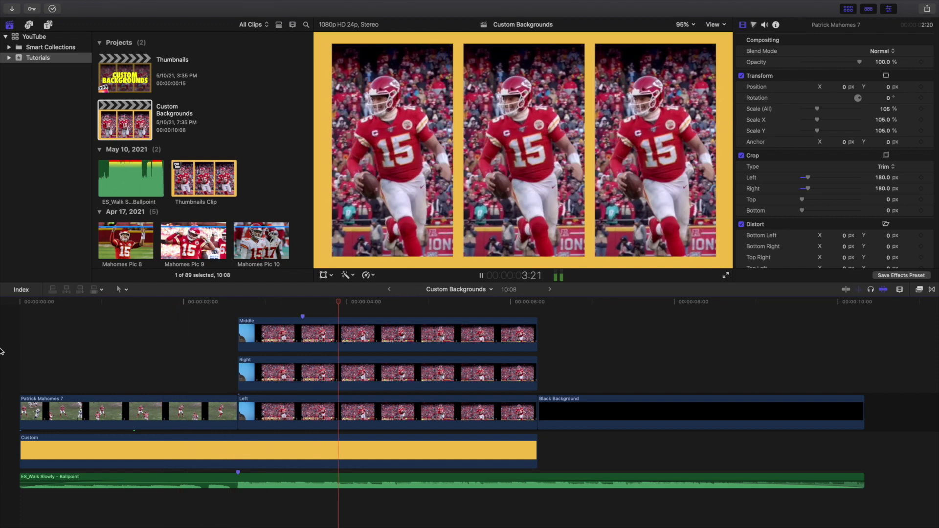
key("Home")
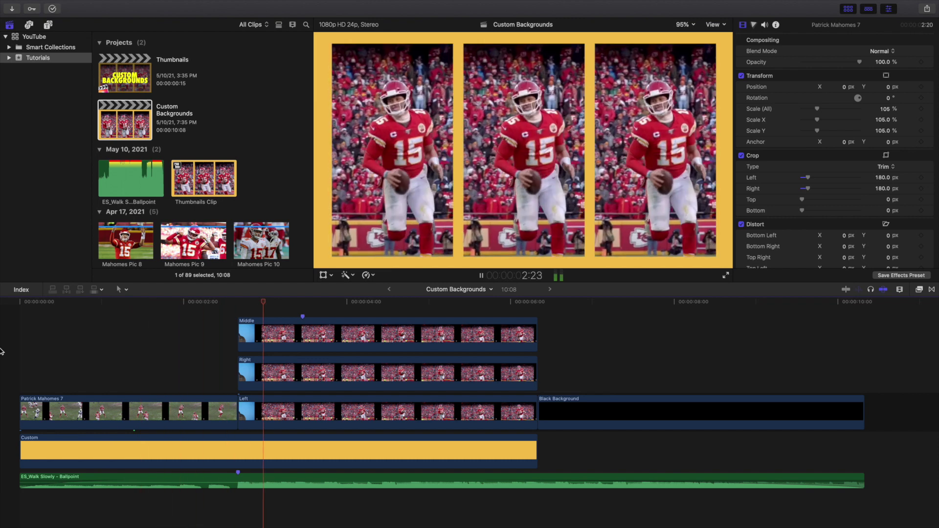
key("space")
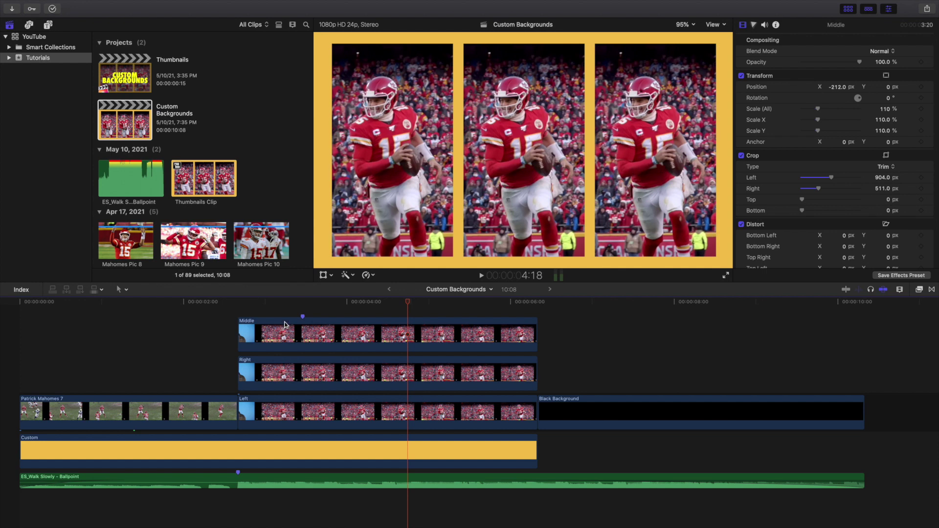
key("space")
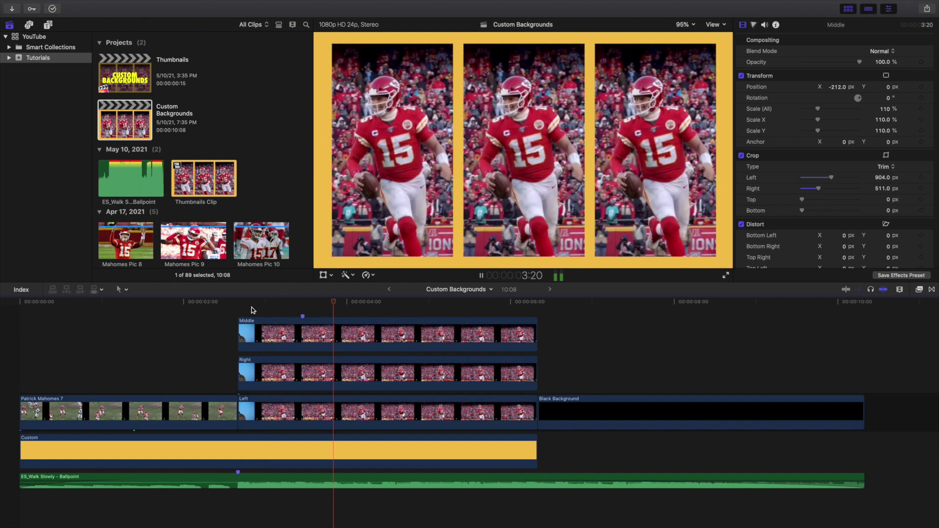
key("space")
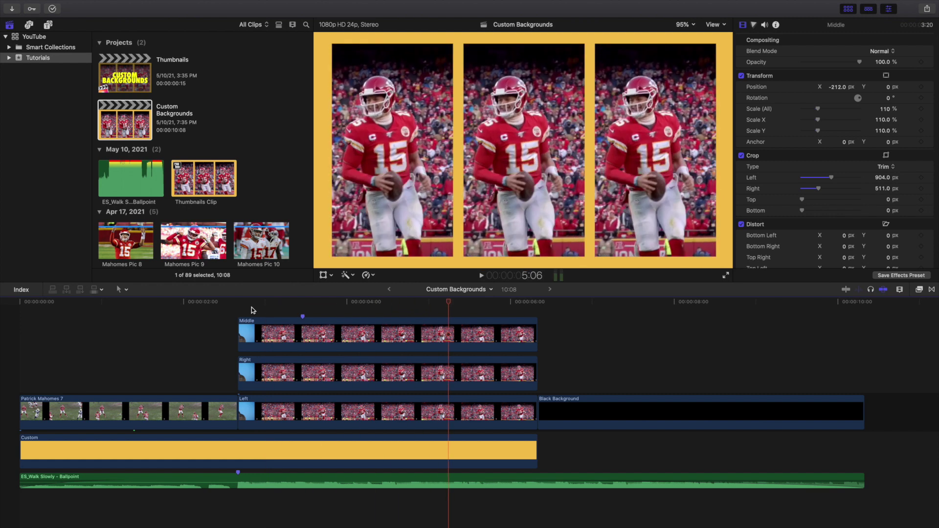
- Replay the project from about 2:17, then again from the beginning
left_click(244, 311)
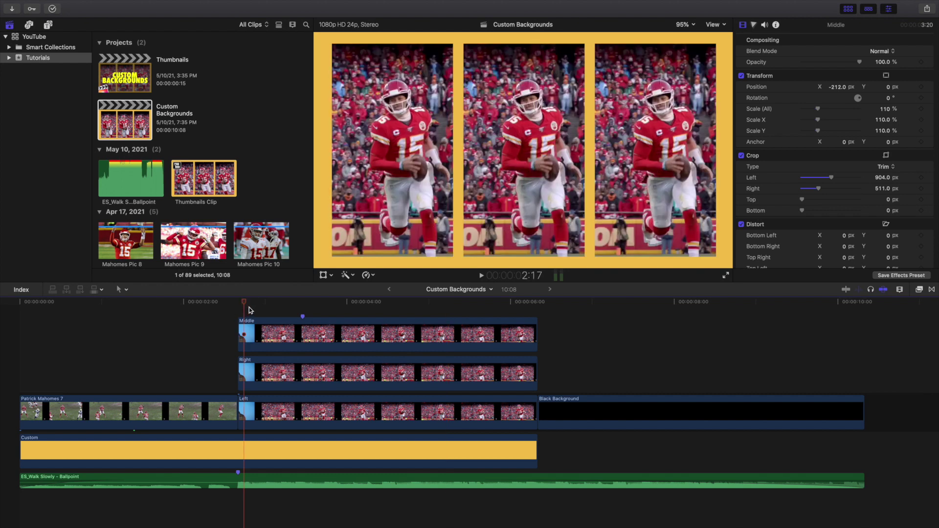
key("space")
key("space")
key("Home")
key("space")
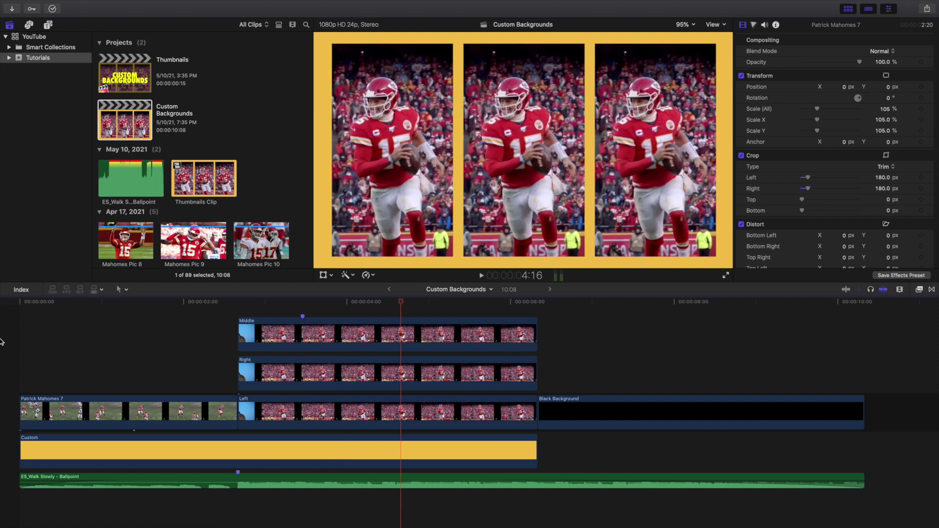
key("space")
key("Home")
key("space")
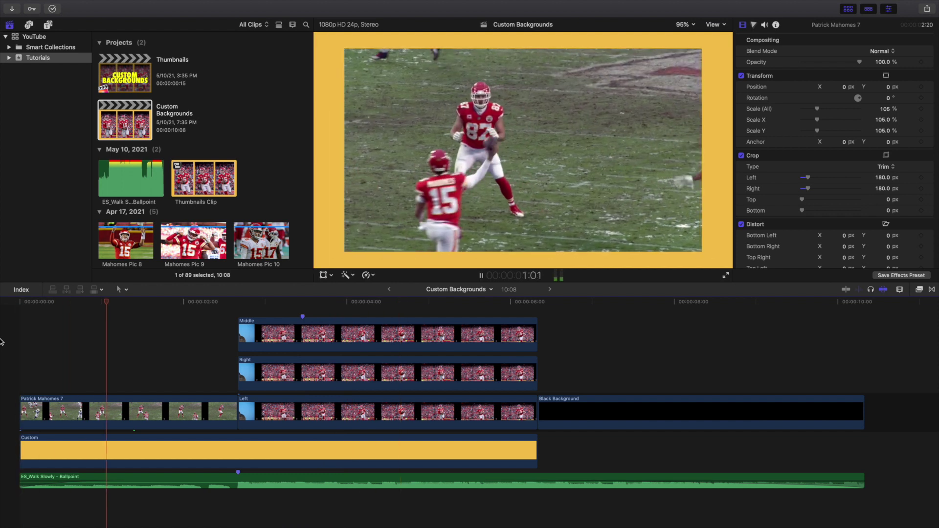